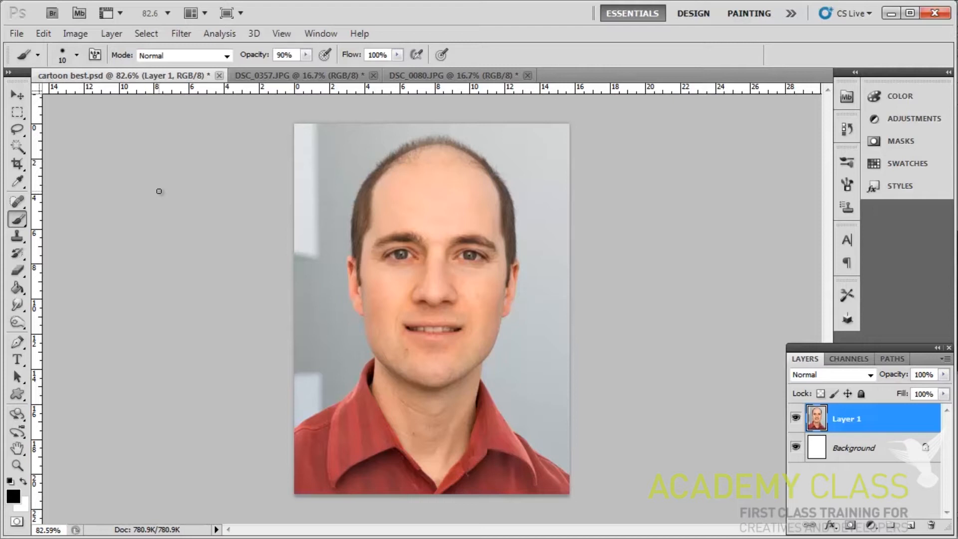
Step: Look through the open motorbike and paraglider photos and return to the portrait in cartoon best.psd
click(273, 79)
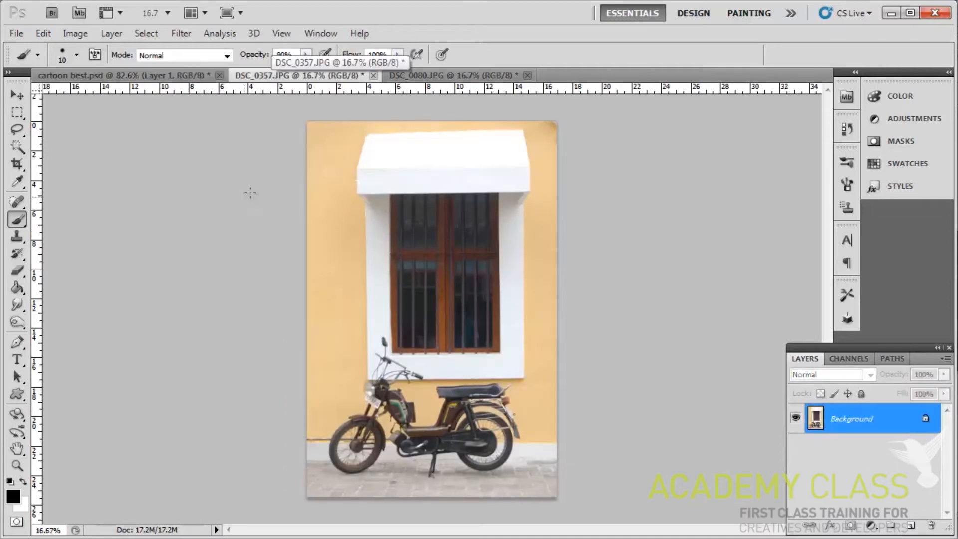
click(487, 75)
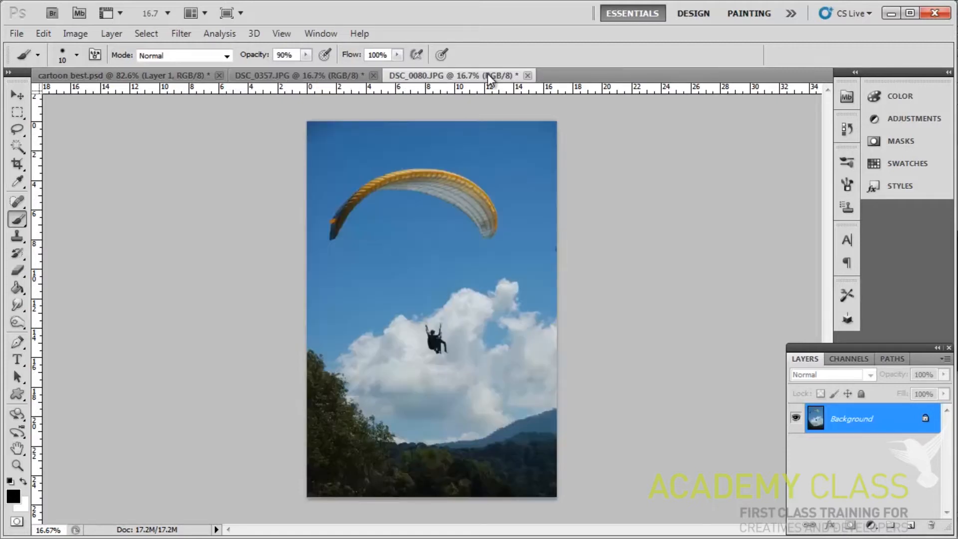
click(134, 79)
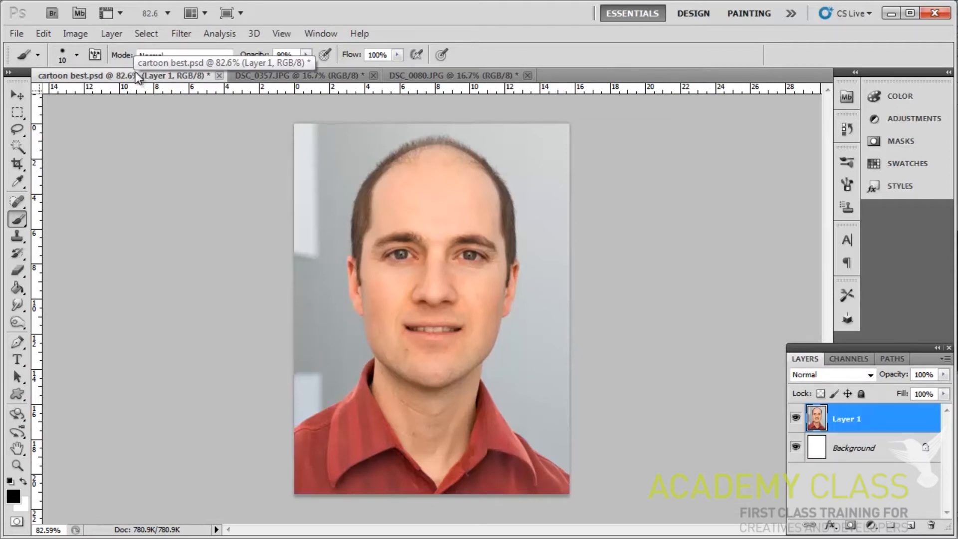
Step: Apply the Poster Edges filter to the portrait with Edge Thickness 10, Edge Intensity 3 and Posterization 6
click(184, 33)
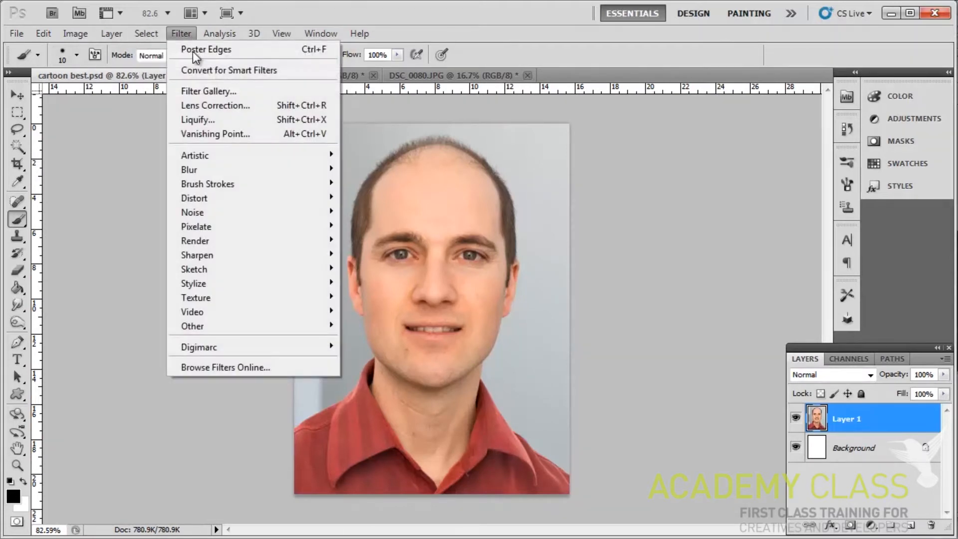
mouse_move(304, 157)
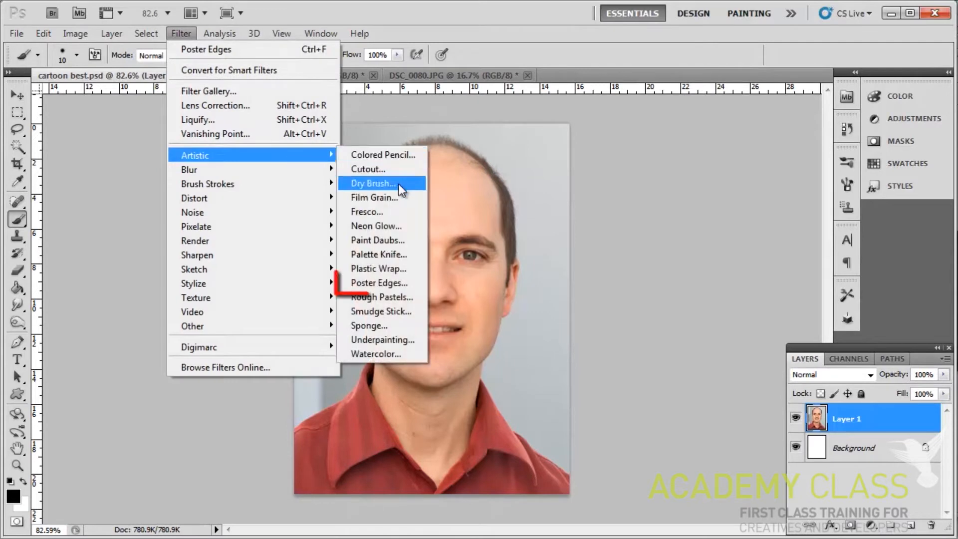
click(380, 285)
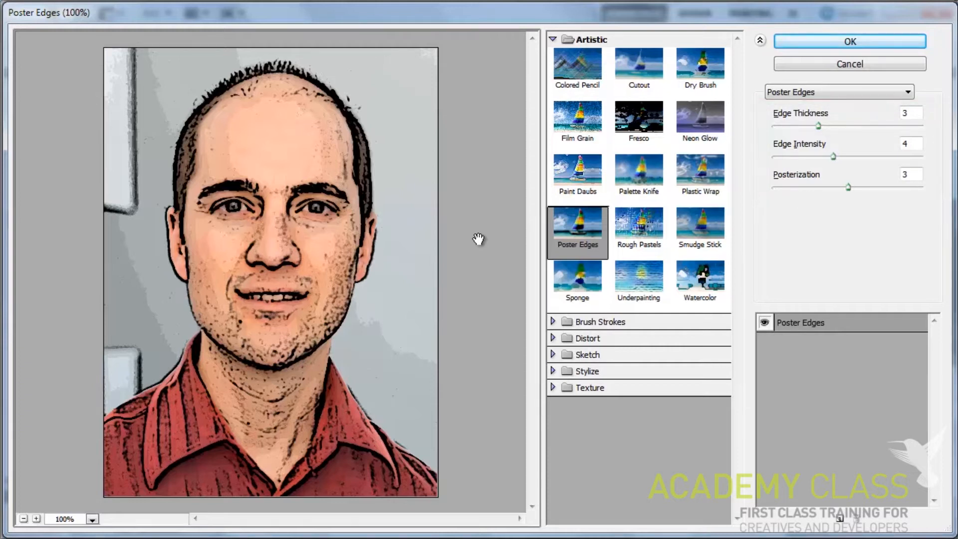
drag(818, 125, 954, 124)
drag(833, 158, 813, 160)
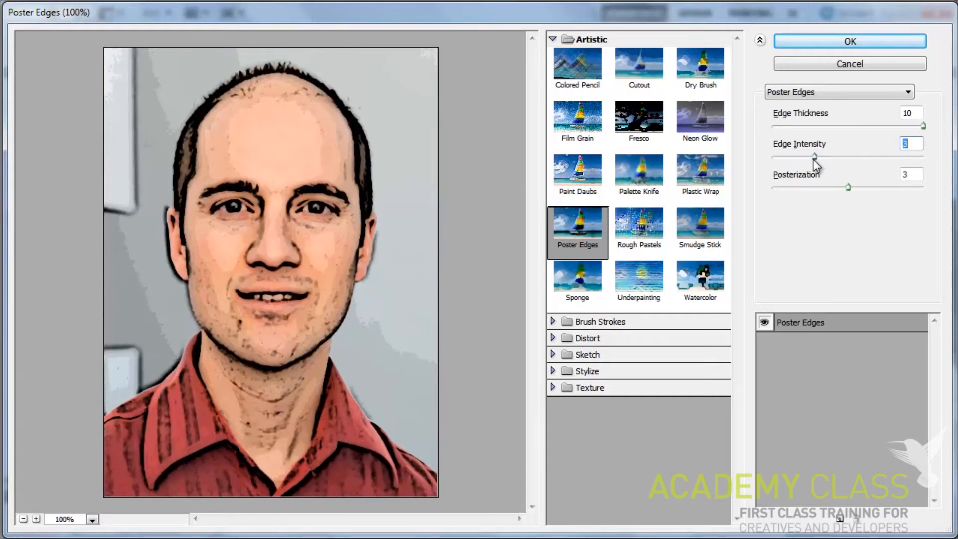
drag(849, 188, 914, 170)
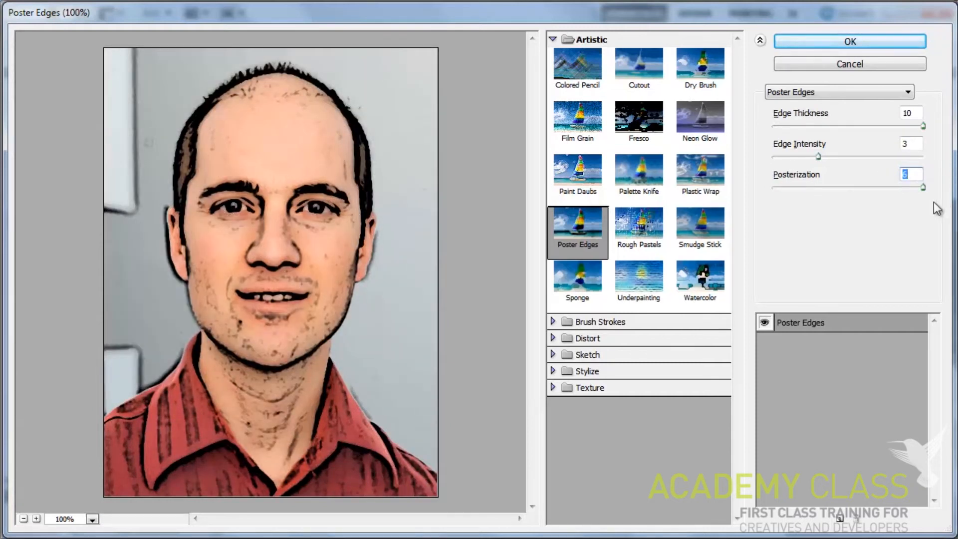
text(6)
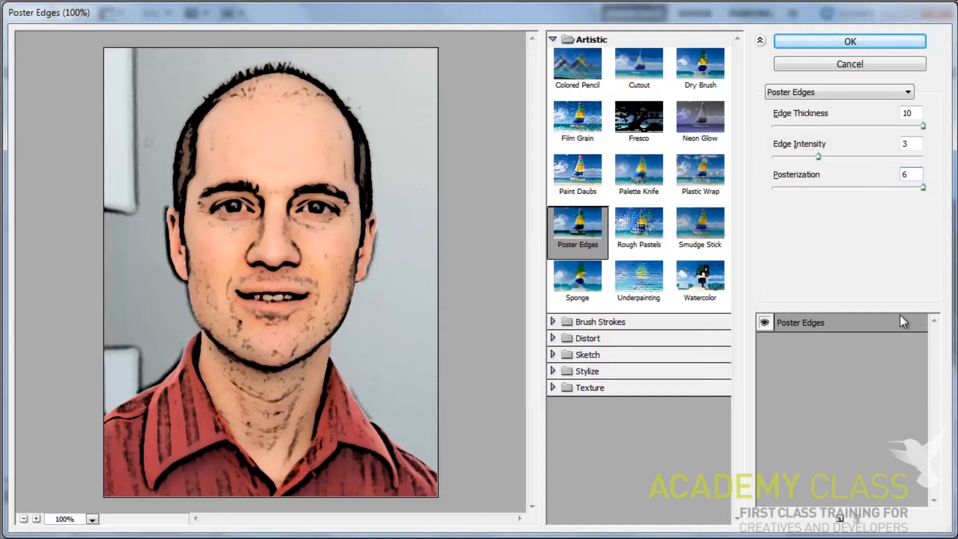
click(869, 40)
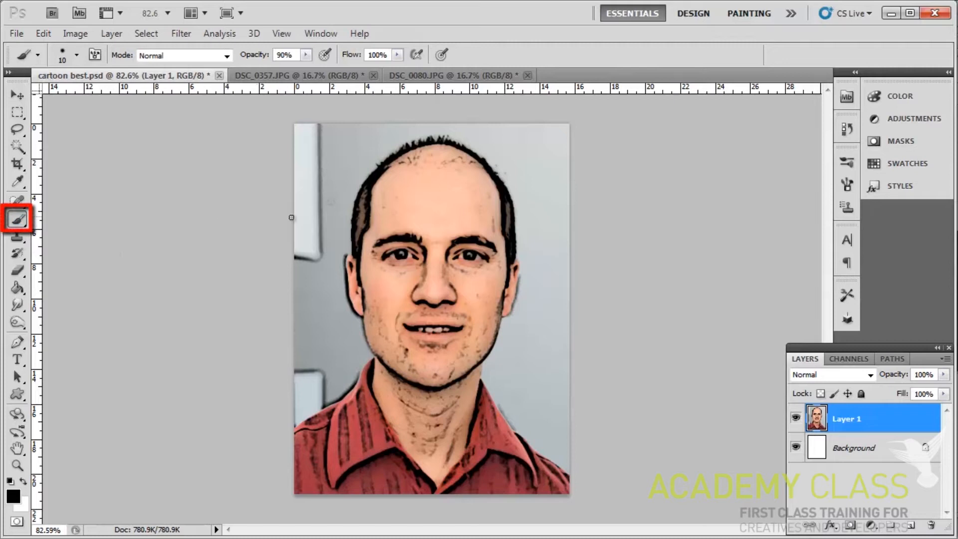
Step: Sample the skin colour beside the mouth and brush over the dark spot below the corner of the mouth
click(23, 179)
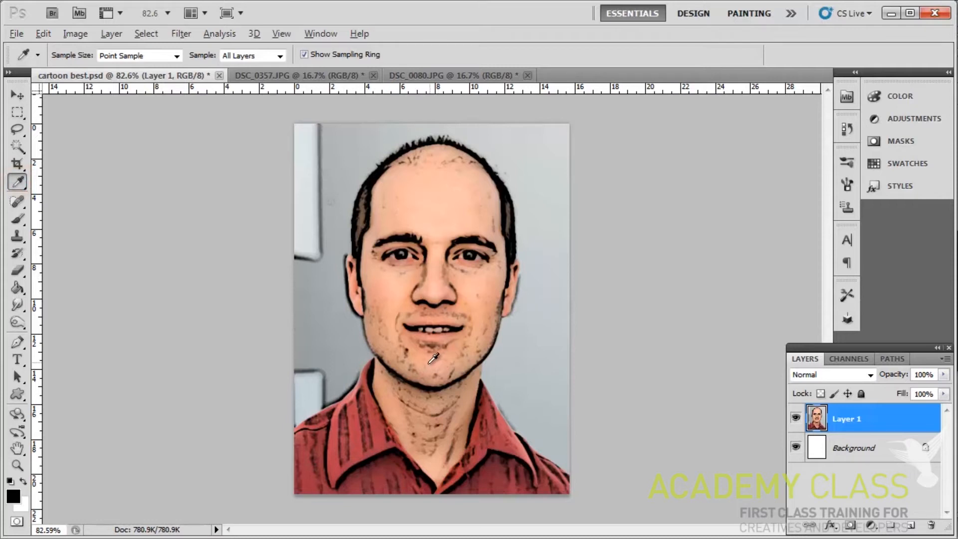
scroll(432, 358, up, 5)
click(407, 339)
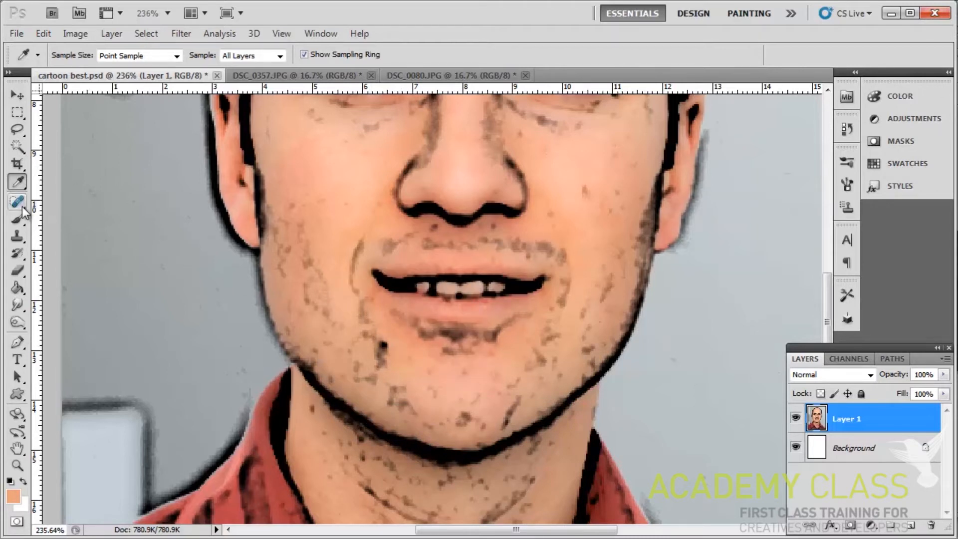
click(18, 219)
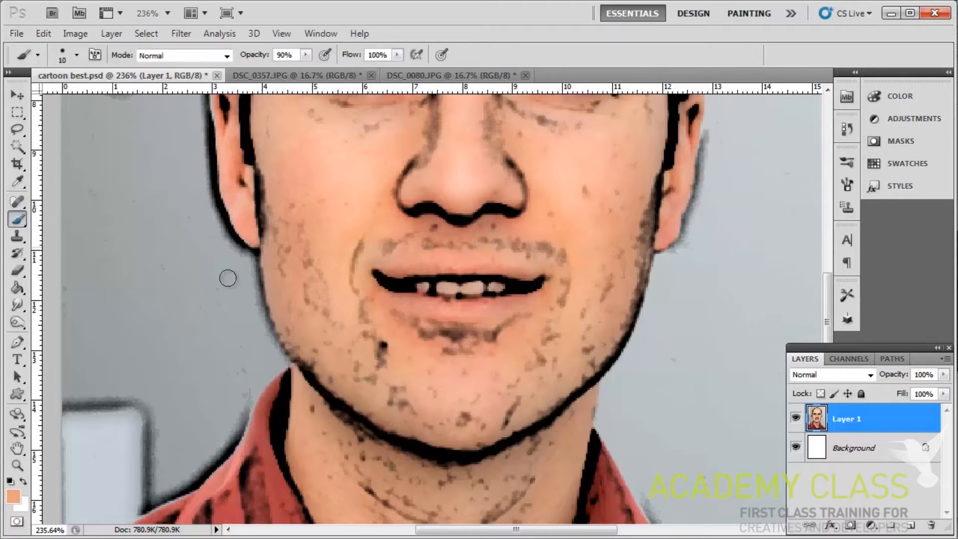
right_click(384, 345)
key(Escape)
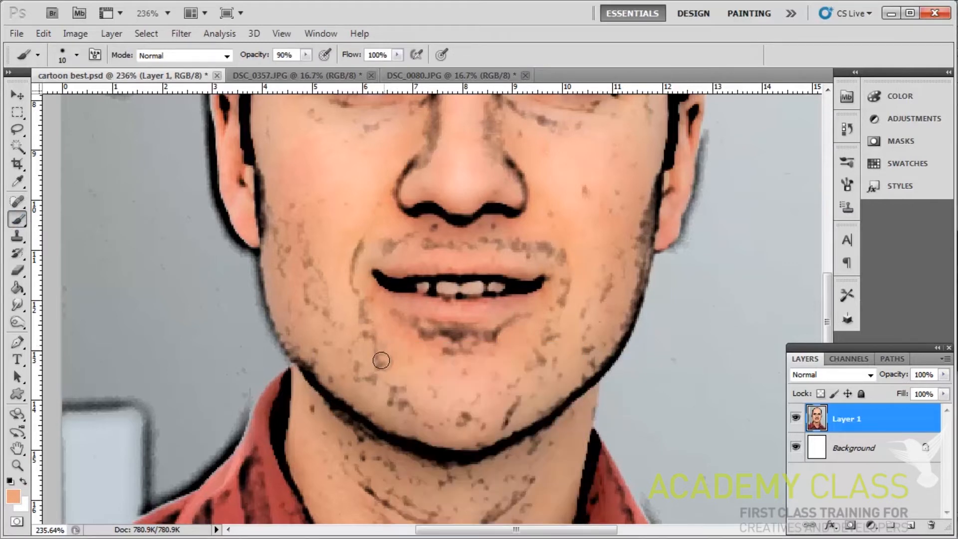
Step: Brush over the dark mark on the chin, undo the stroke, and repaint it with a newly sampled skin colour
mouse_move(510, 401)
mouse_down()
mouse_move(507, 424)
mouse_move(509, 405)
mouse_up()
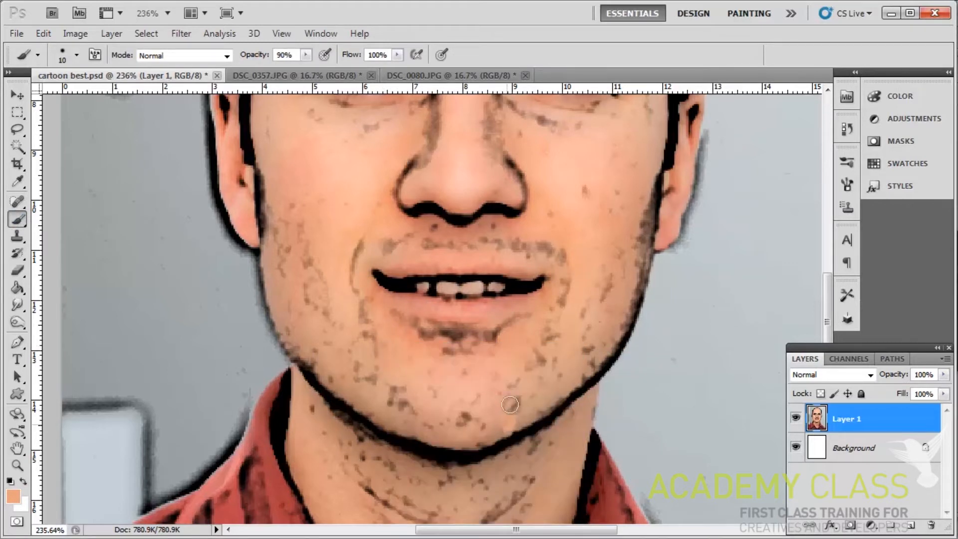
key(ctrl+z)
click(17, 182)
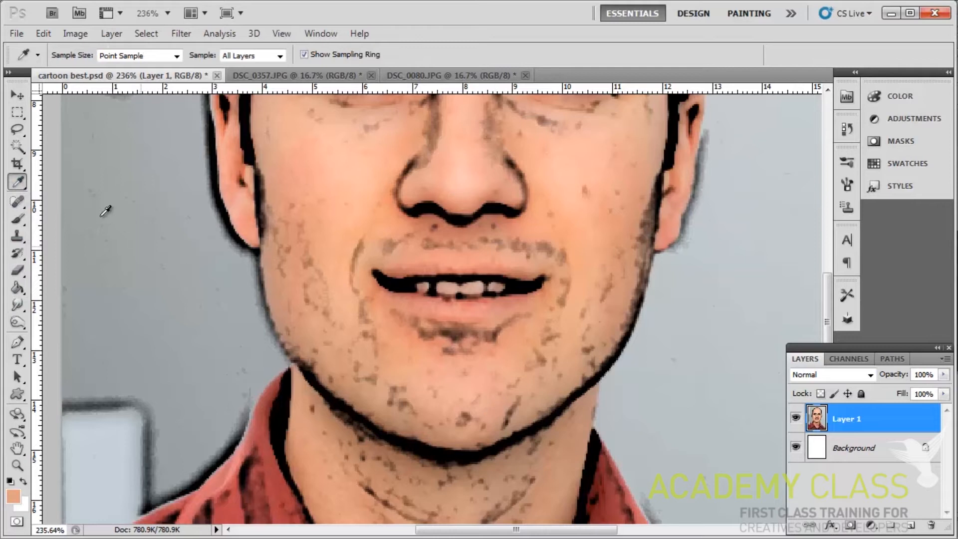
click(17, 219)
drag(515, 401, 505, 418)
Step: Brush over the dark specks along the hairline at the top of the forehead with sampled skin tones
scroll(529, 269, up, 5)
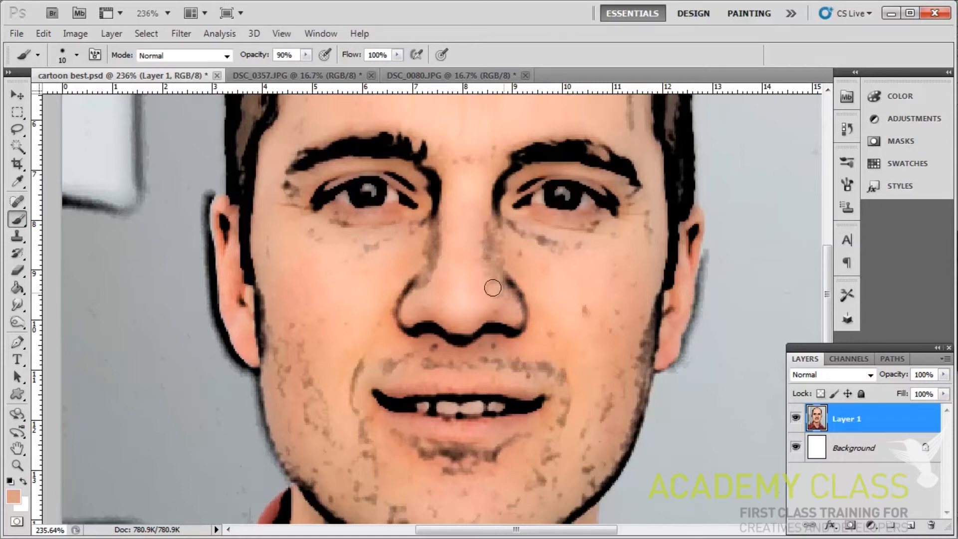
scroll(492, 287, up, 10)
alt+click(511, 257)
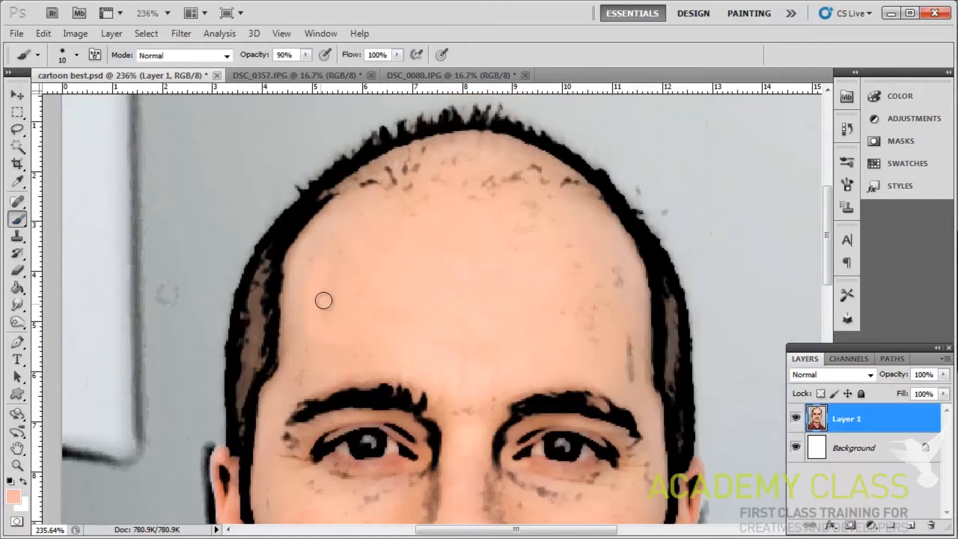
drag(418, 167, 363, 185)
alt+click(556, 210)
mouse_move(509, 177)
mouse_down()
mouse_move(551, 174)
mouse_move(595, 201)
mouse_up()
Step: Clean up specks on the lower forehead and around the eyes using skin tones sampled close to each area
scroll(678, 424, down, 4)
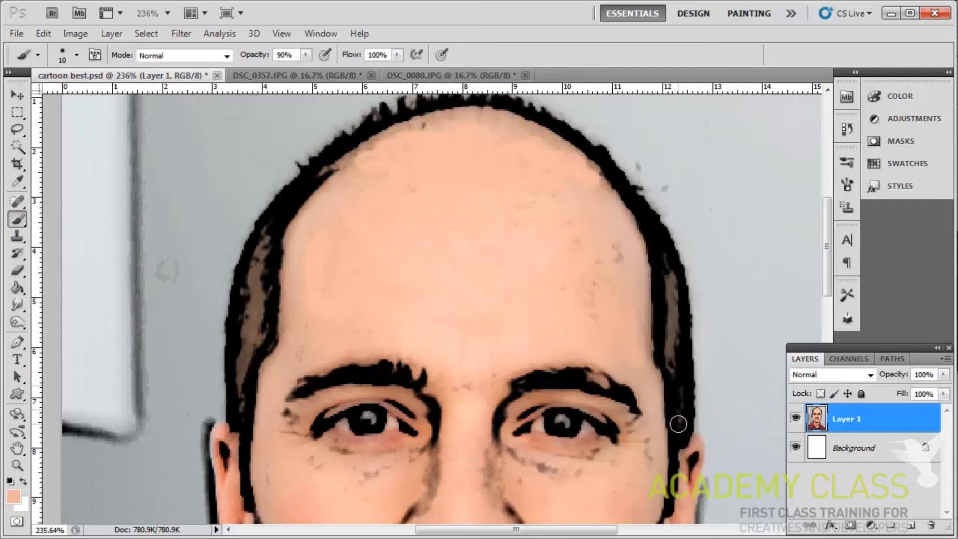
alt+click(299, 349)
click(292, 345)
scroll(291, 345, down, 2)
alt+click(594, 359)
drag(560, 355, 524, 341)
scroll(498, 353, down, 4)
alt+click(344, 356)
scroll(540, 303, down, 2)
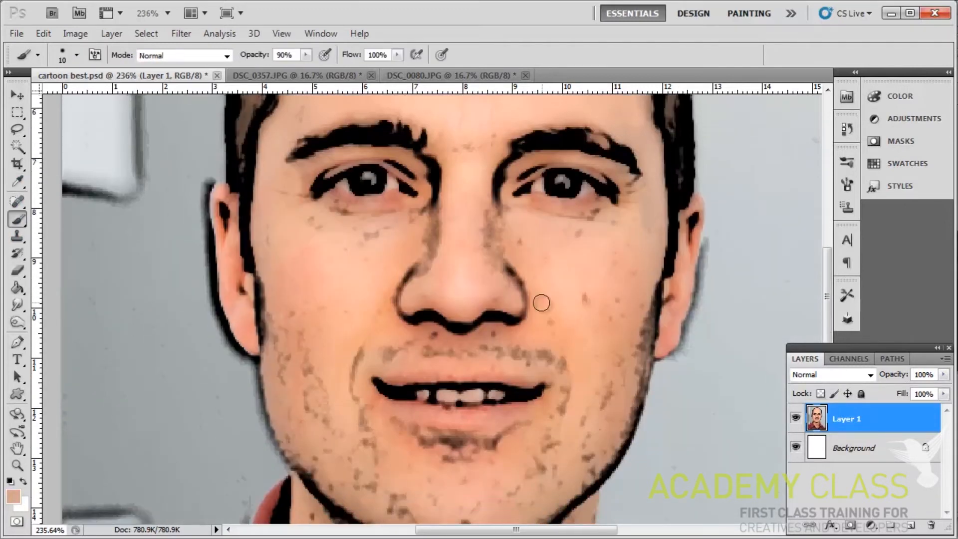
alt+click(616, 268)
Step: Brush over dark specks on the chin and creases on the neck with skin tones sampled nearby
scroll(607, 339, down, 10)
alt+click(449, 369)
drag(405, 419, 428, 397)
alt+click(414, 356)
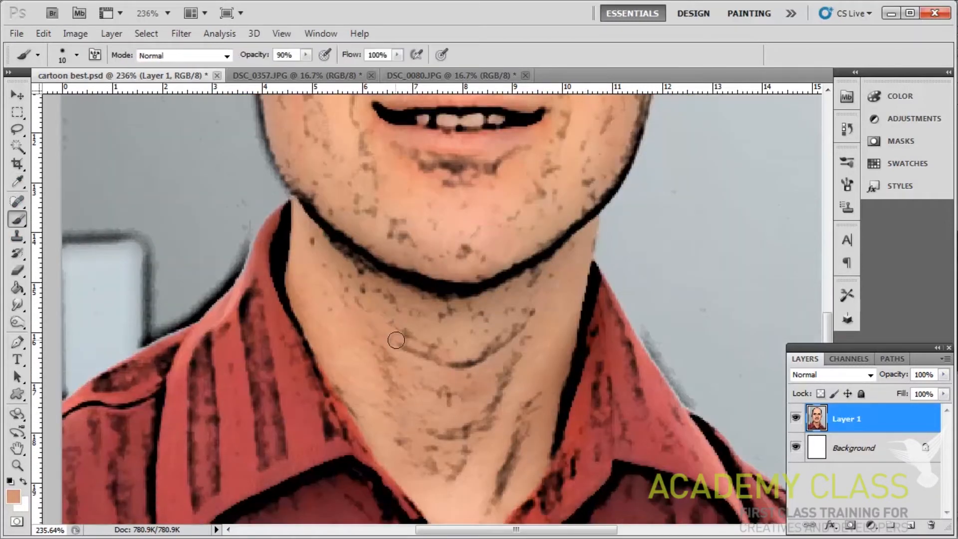
alt+click(463, 344)
drag(447, 356, 506, 359)
scroll(534, 417, down, 2)
scroll(534, 417, down, 5)
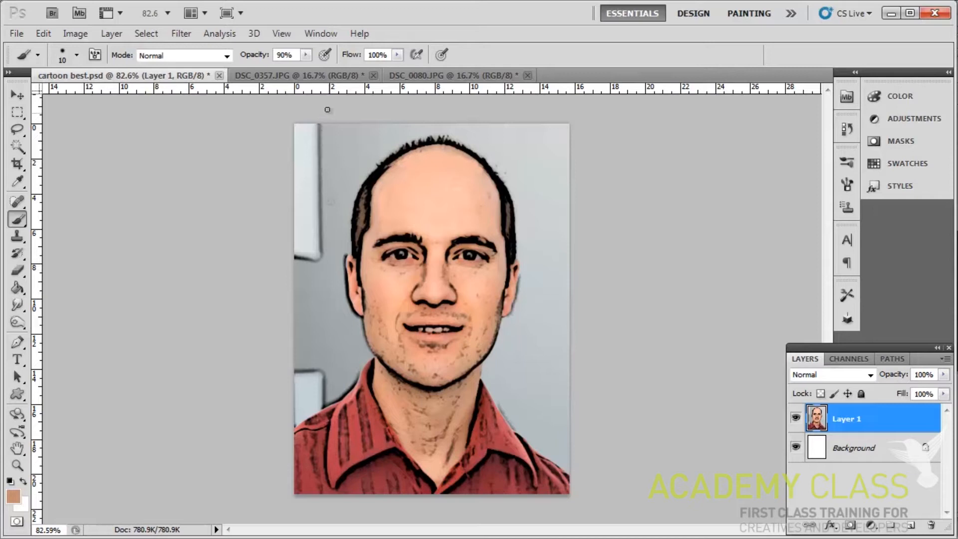
Step: Crop DSC_0357.JPG to a full-width rectangular selection around the motorbike
click(328, 76)
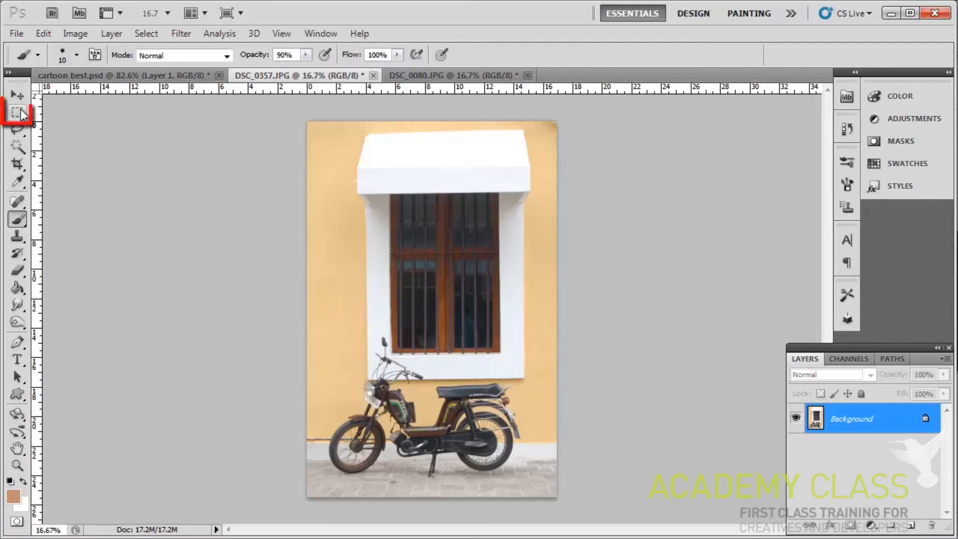
key(m)
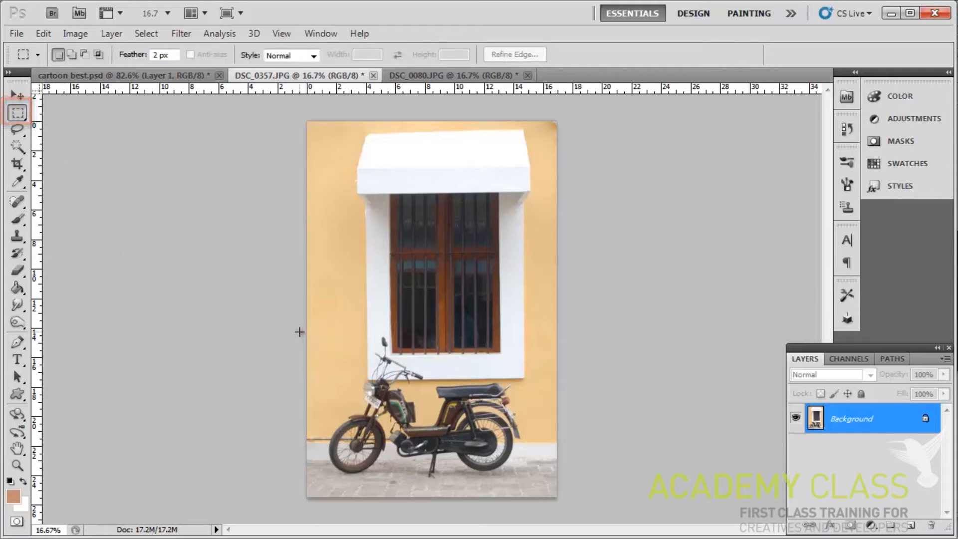
drag(298, 332, 561, 484)
click(80, 33)
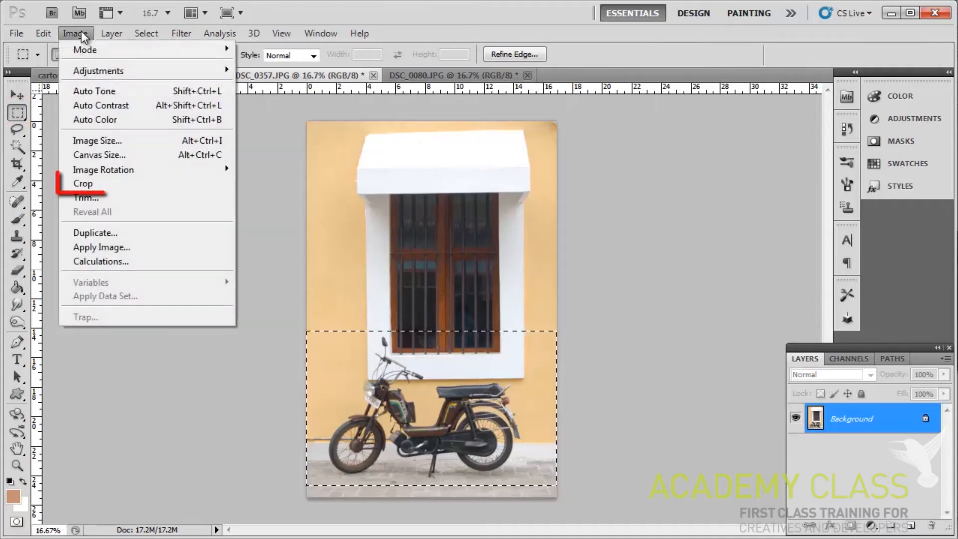
click(124, 183)
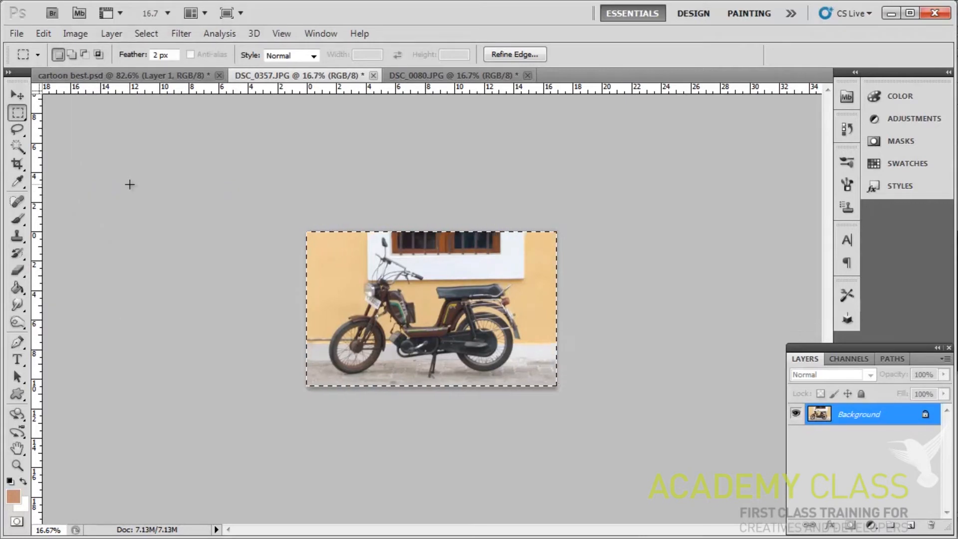
Step: Boost the cropped photo's contrast with Levels, raising the black input level to 50 and lowering the white input level
click(77, 35)
mouse_move(171, 71)
click(299, 85)
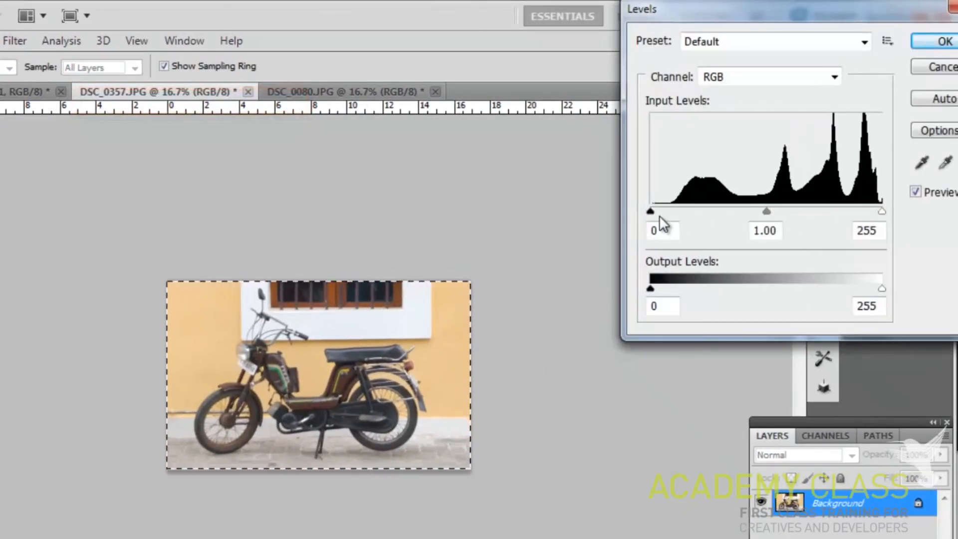
drag(653, 214, 697, 213)
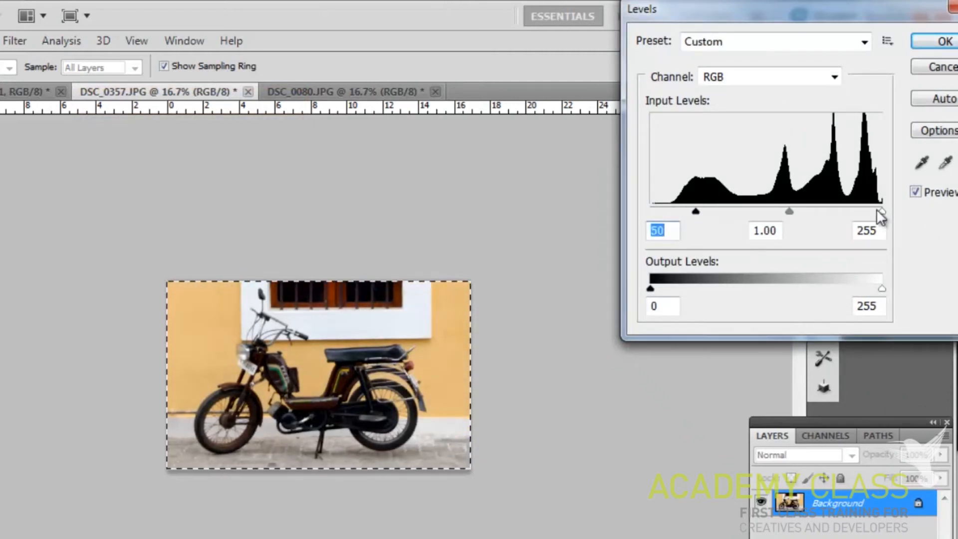
drag(882, 211, 836, 212)
click(927, 39)
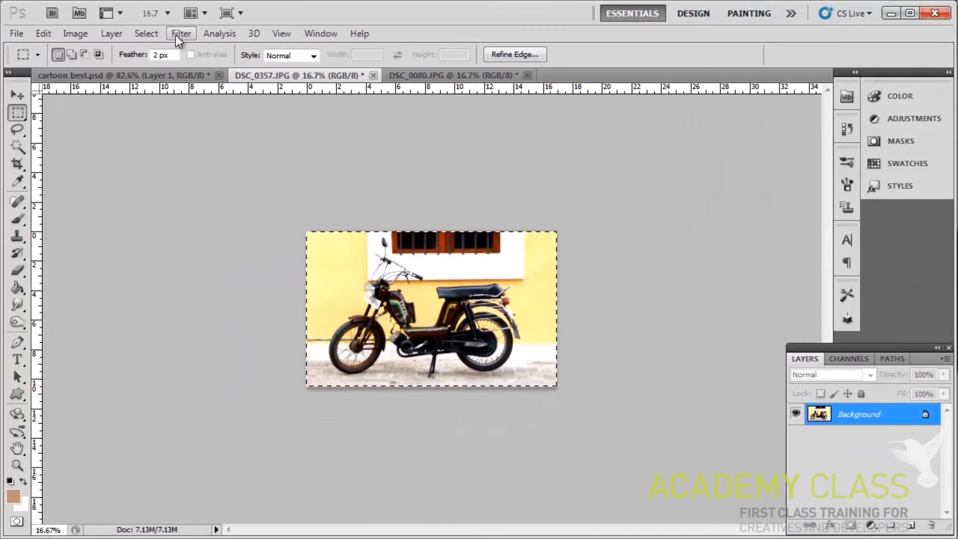
Step: Apply the Stamp filter to the motorbike photo with Light/Dark Balance 21 and Smoothness 1
click(179, 33)
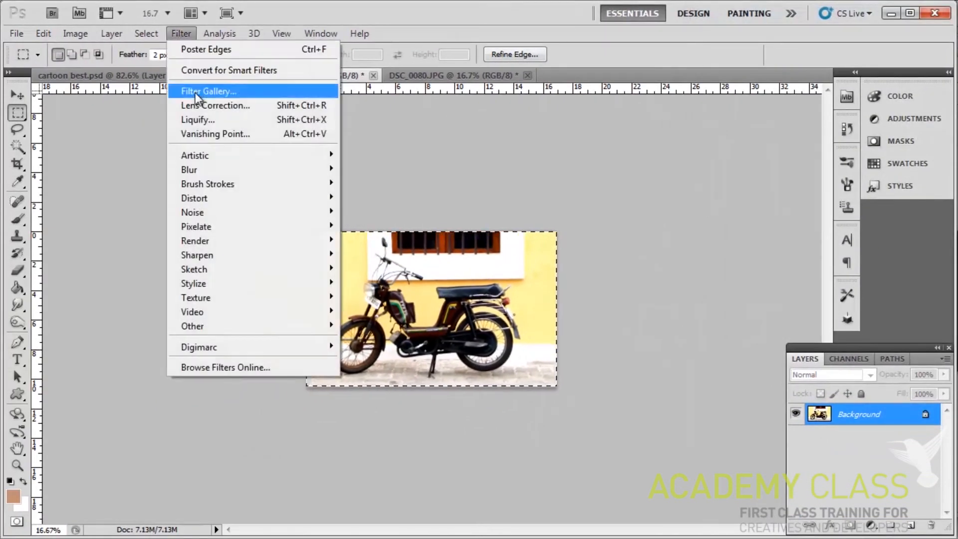
click(275, 274)
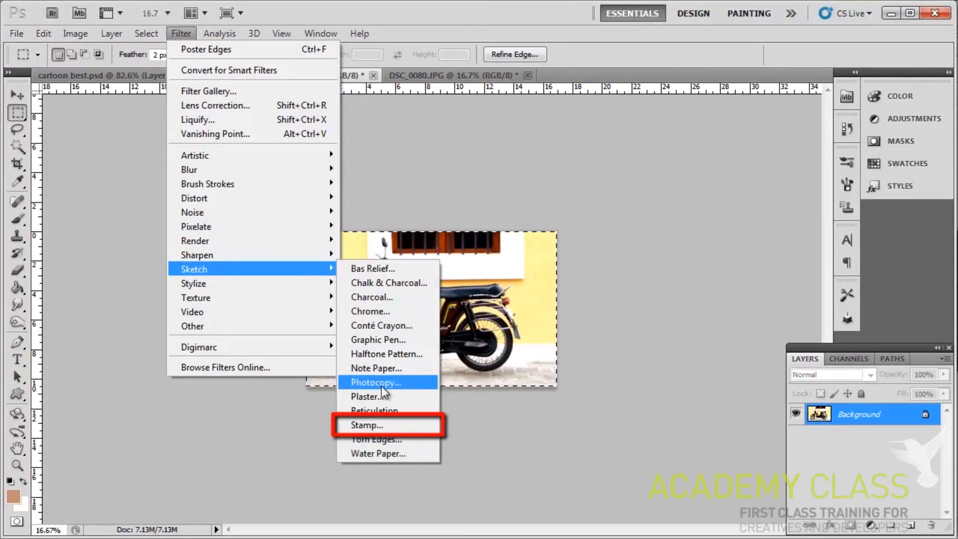
click(369, 426)
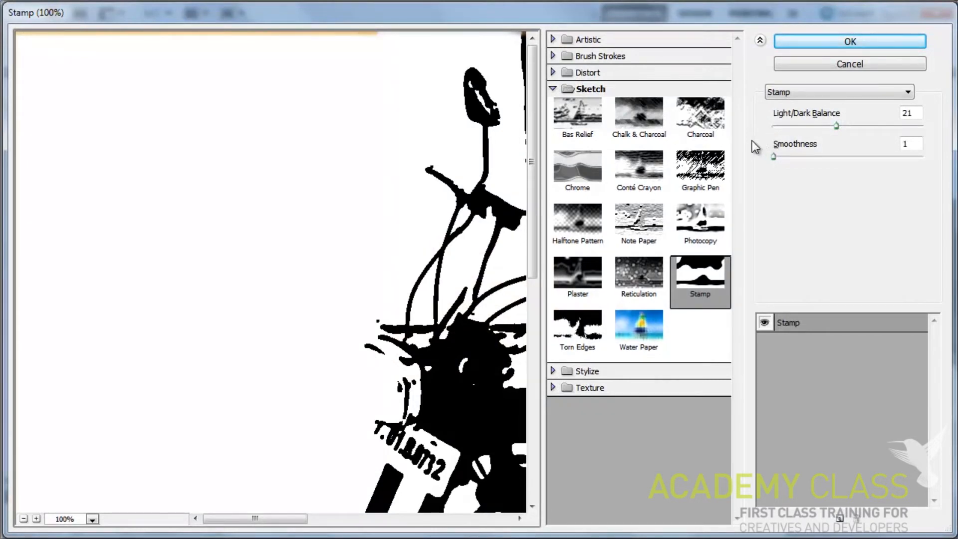
click(23, 519)
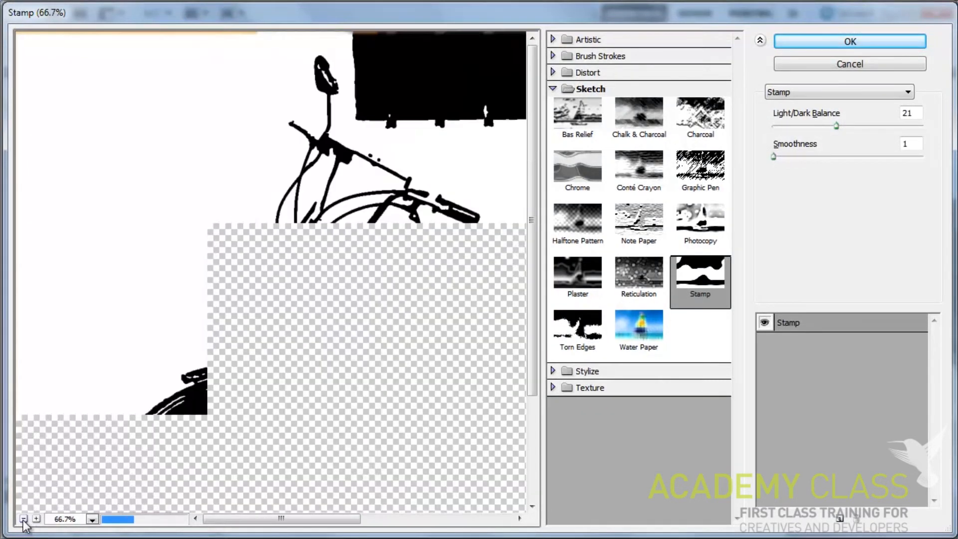
click(23, 519)
click(23, 519)
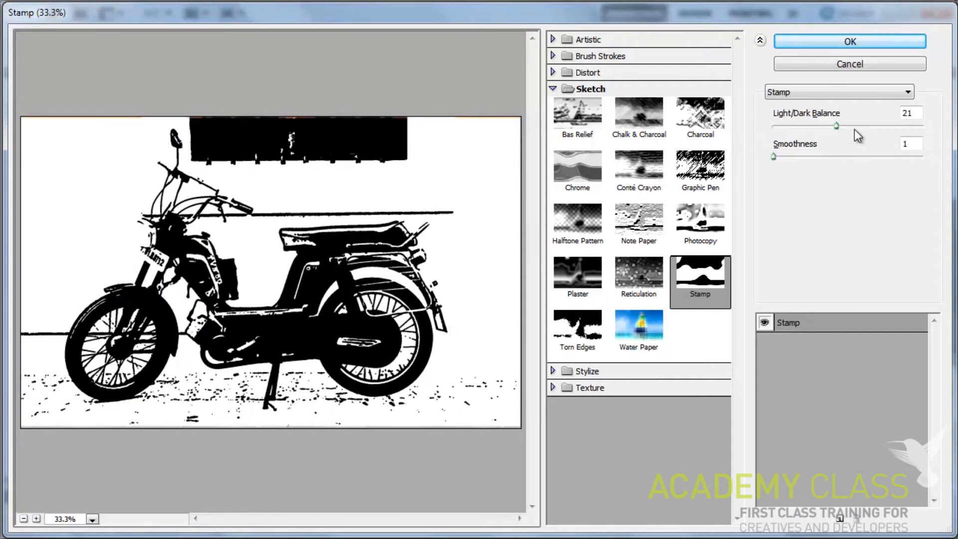
mouse_move(834, 125)
mouse_down()
mouse_move(881, 126)
mouse_move(812, 124)
mouse_move(837, 131)
mouse_up()
drag(774, 157, 750, 157)
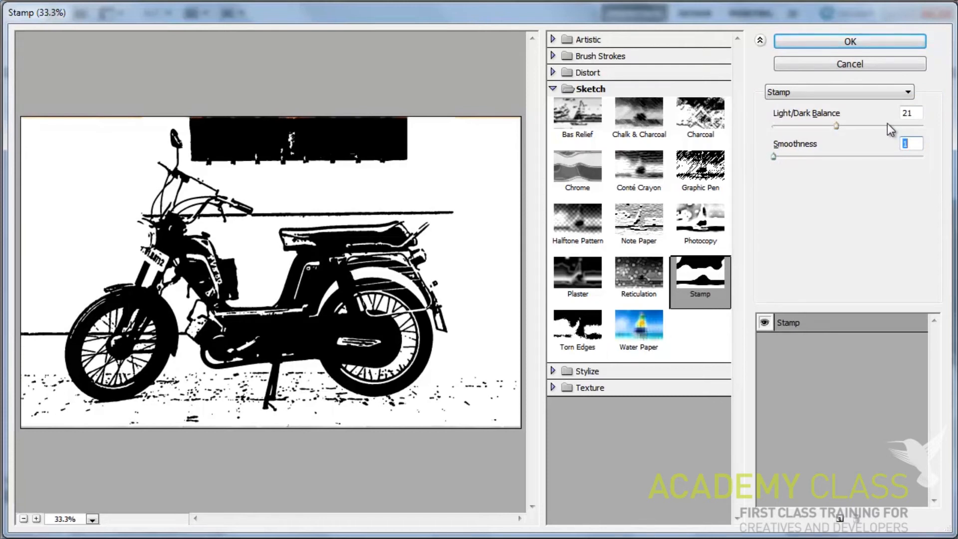
click(849, 42)
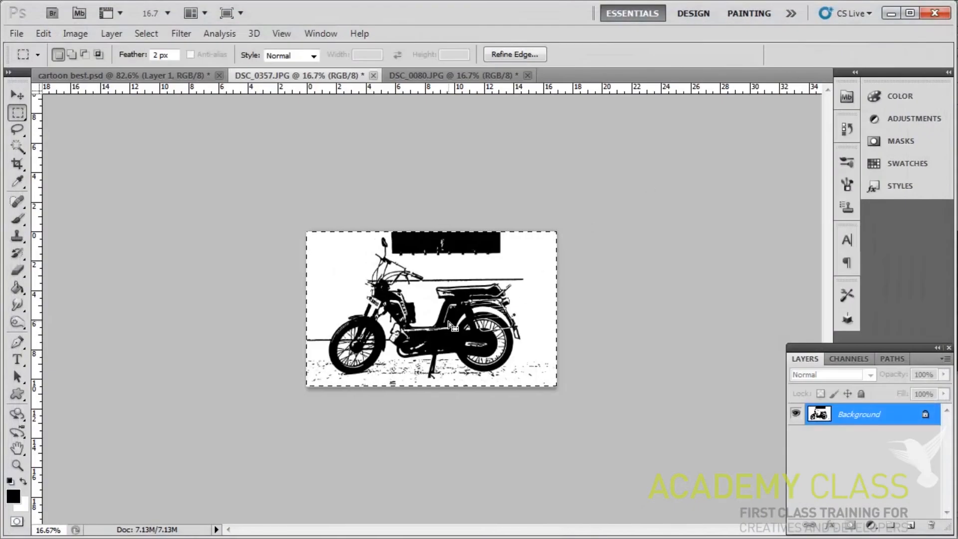
Step: Erase the horizontal wall line between the handlebar grip and the area above the seat with a 68 px eraser
scroll(443, 319, up, 6)
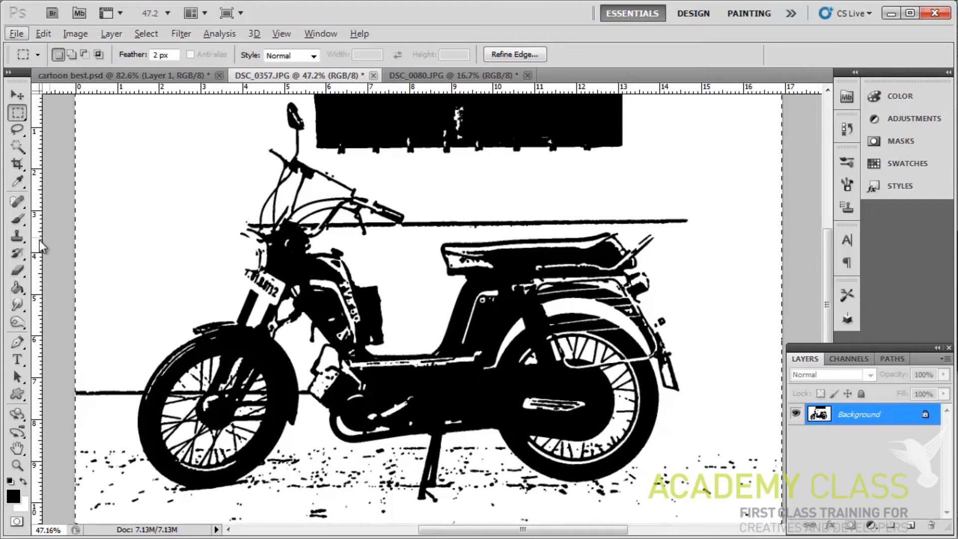
click(17, 270)
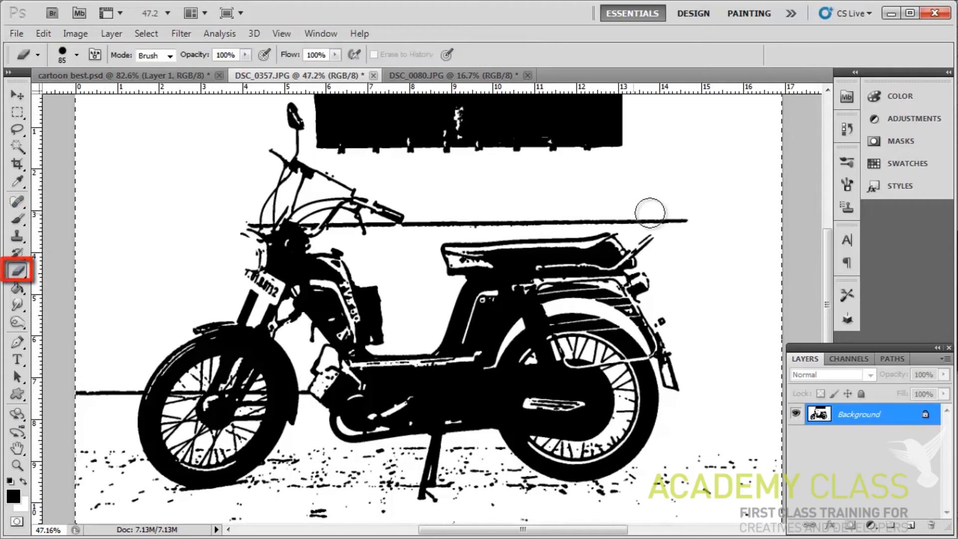
right_click(681, 211)
mouse_move(738, 237)
mouse_down()
mouse_move(762, 237)
mouse_move(748, 237)
mouse_up()
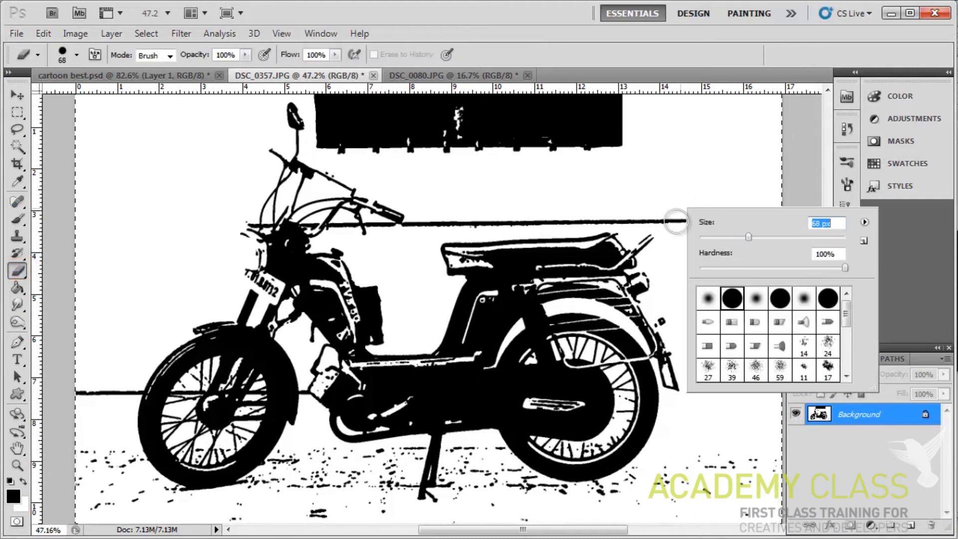
key(Return)
mouse_move(678, 220)
mouse_down()
mouse_move(609, 215)
mouse_move(413, 232)
mouse_up()
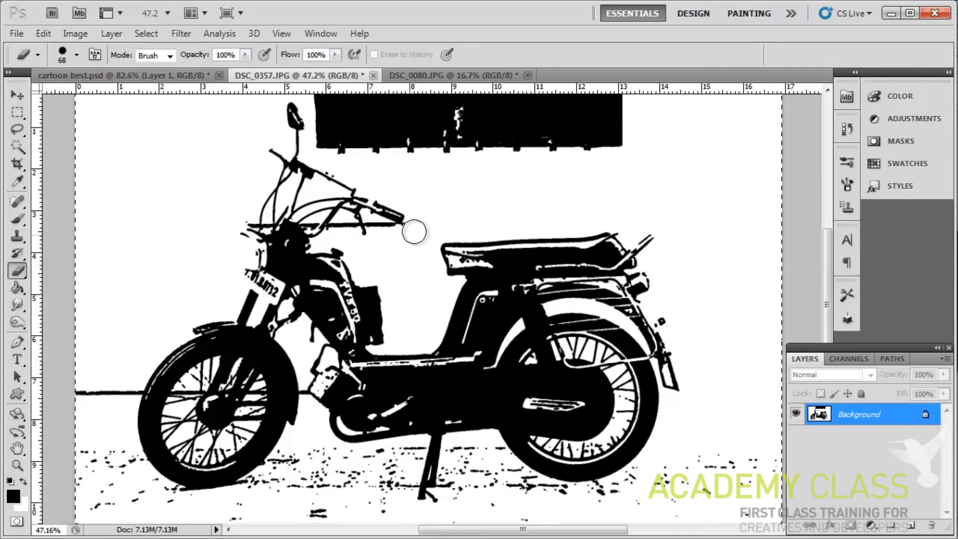
click(376, 232)
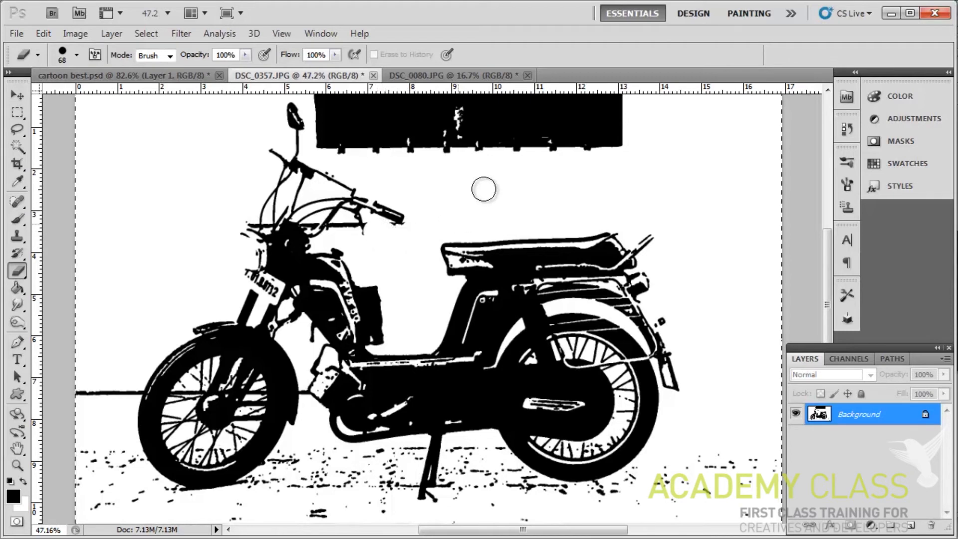
Step: Erase the wall line in front of the front wheel and the black window block above the motorbike
scroll(616, 151, up, 1)
drag(77, 404, 124, 404)
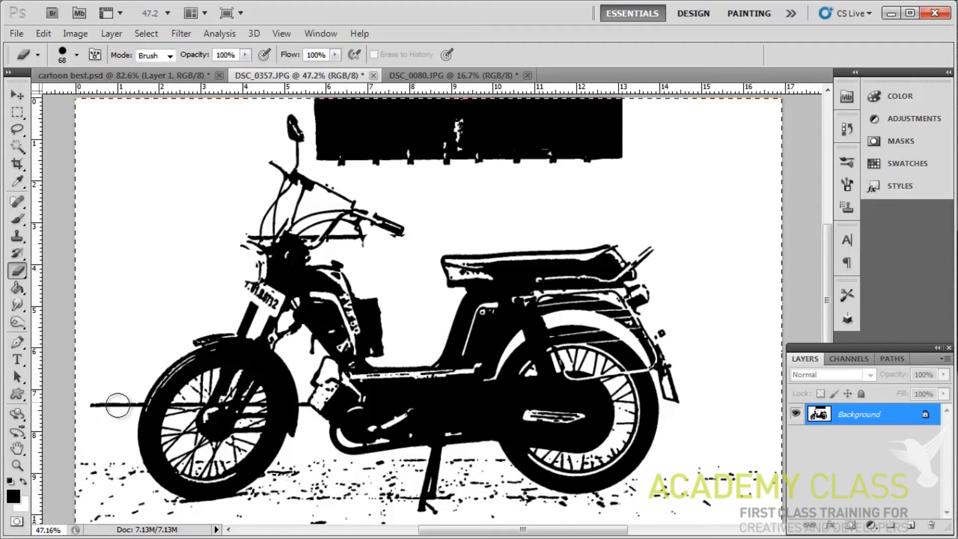
click(131, 403)
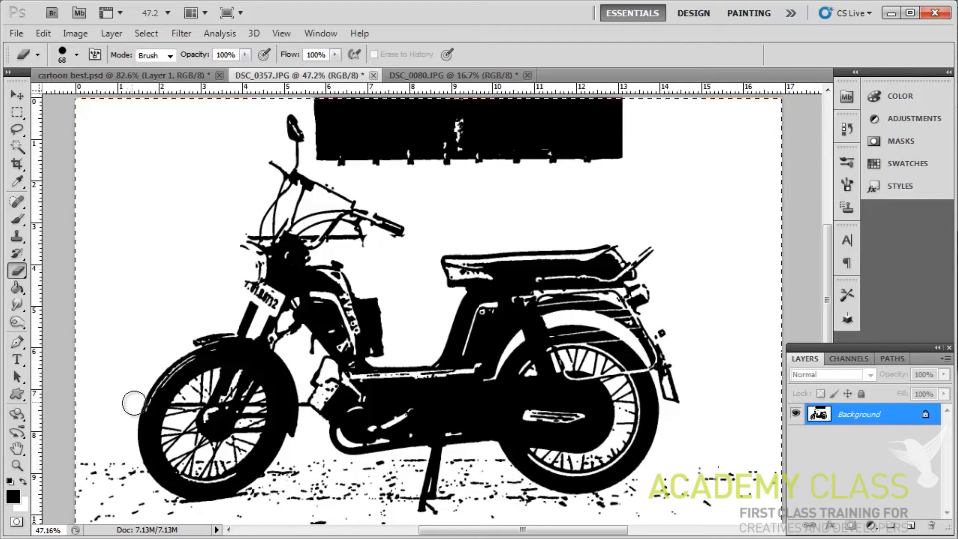
mouse_move(620, 156)
mouse_down()
mouse_move(326, 157)
mouse_move(323, 112)
mouse_move(318, 125)
mouse_move(637, 138)
mouse_move(385, 145)
mouse_move(340, 104)
mouse_move(355, 113)
mouse_move(339, 92)
mouse_move(627, 99)
mouse_move(563, 117)
mouse_move(402, 117)
mouse_move(370, 107)
mouse_up()
Step: Erase the pavement specks around and beneath the motorbike's wheels, leaving a plain white ground
scroll(355, 208, down, 2)
mouse_move(99, 410)
mouse_down()
mouse_move(133, 436)
mouse_move(364, 470)
mouse_move(440, 411)
mouse_move(306, 422)
mouse_move(321, 460)
mouse_move(287, 420)
mouse_move(500, 423)
mouse_up()
scroll(225, 437, up, 5)
mouse_move(115, 511)
mouse_down()
mouse_move(293, 475)
mouse_move(582, 538)
mouse_move(566, 503)
mouse_up()
scroll(316, 476, right, 5)
scroll(567, 503, right, 5)
scroll(566, 502, down, 2)
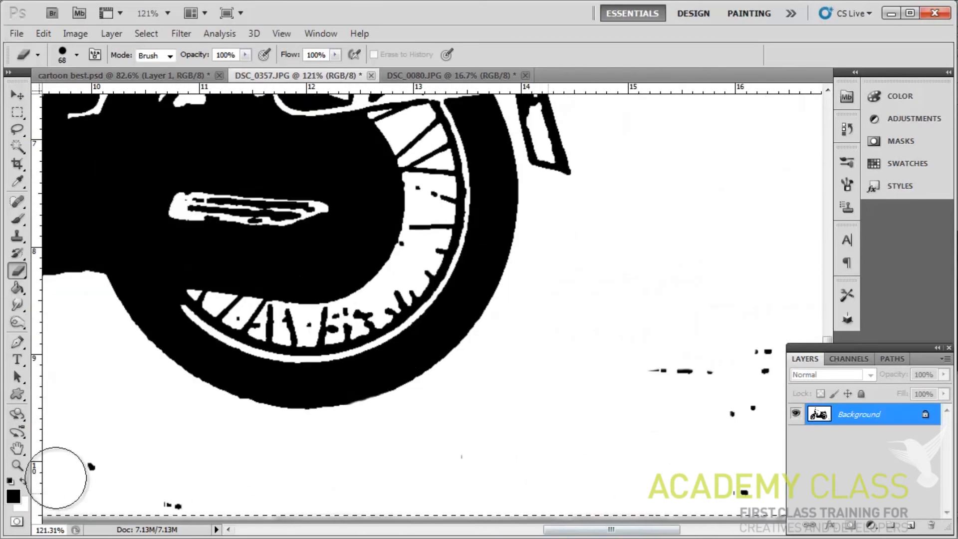
drag(58, 477, 684, 373)
scroll(277, 348, down, 3)
scroll(621, 262, left, 10)
scroll(622, 262, up, 2)
scroll(406, 203, up, 3)
scroll(684, 285, down, 5)
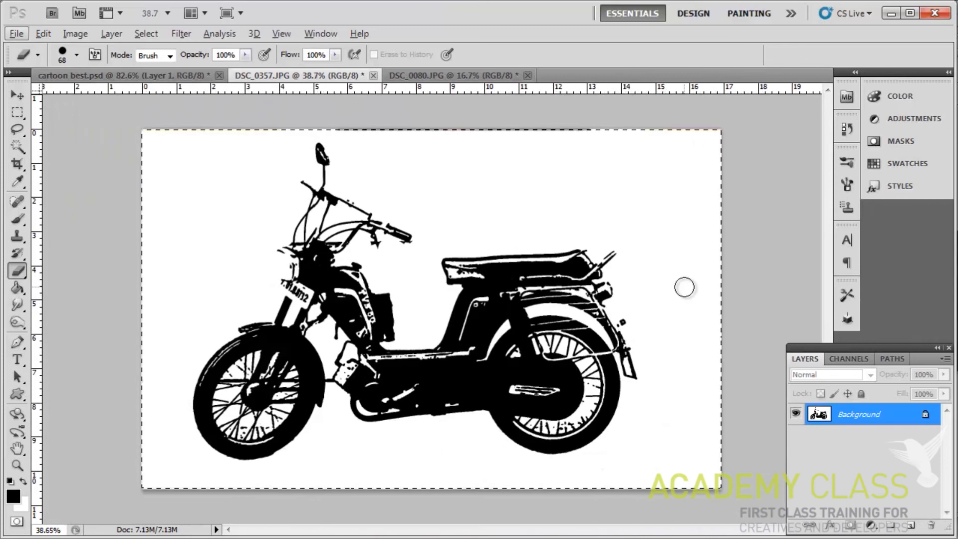
Step: Open the Fresco filter for the paraglider photo DSC_0080.JPG with its preview at 25%
click(459, 77)
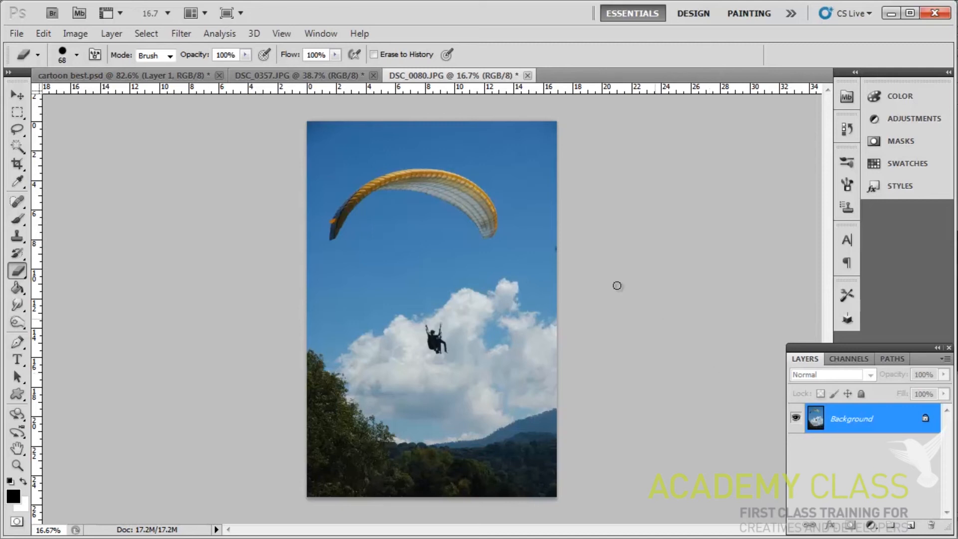
click(182, 34)
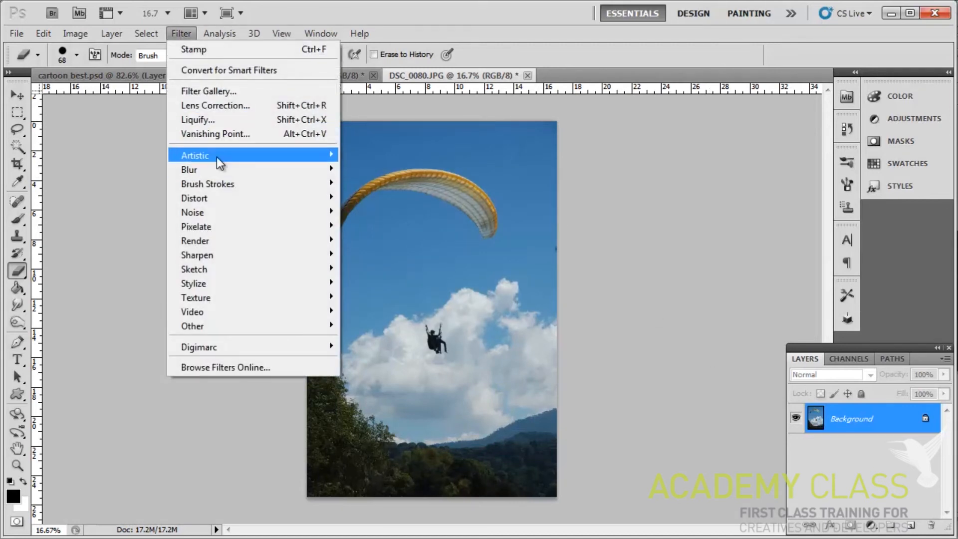
mouse_move(254, 160)
click(393, 212)
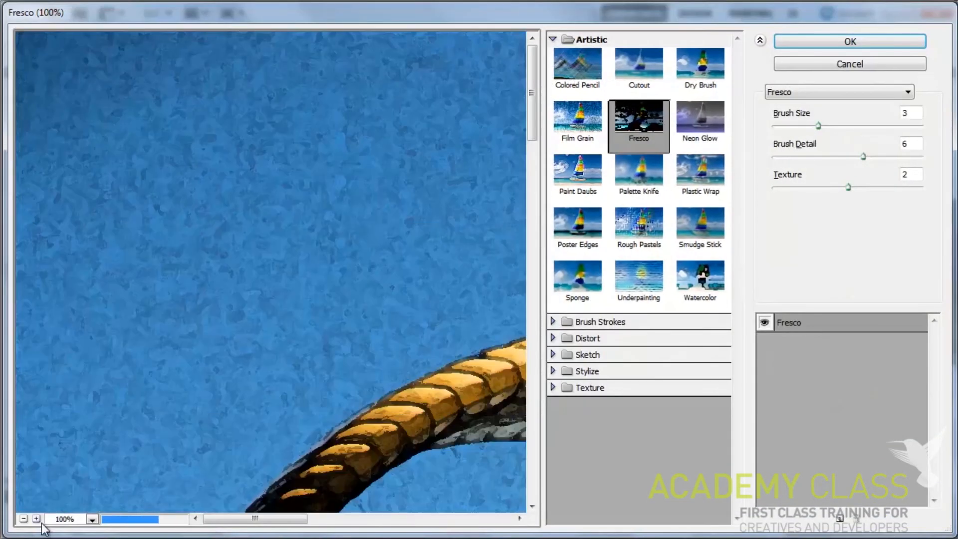
click(24, 519)
click(23, 519)
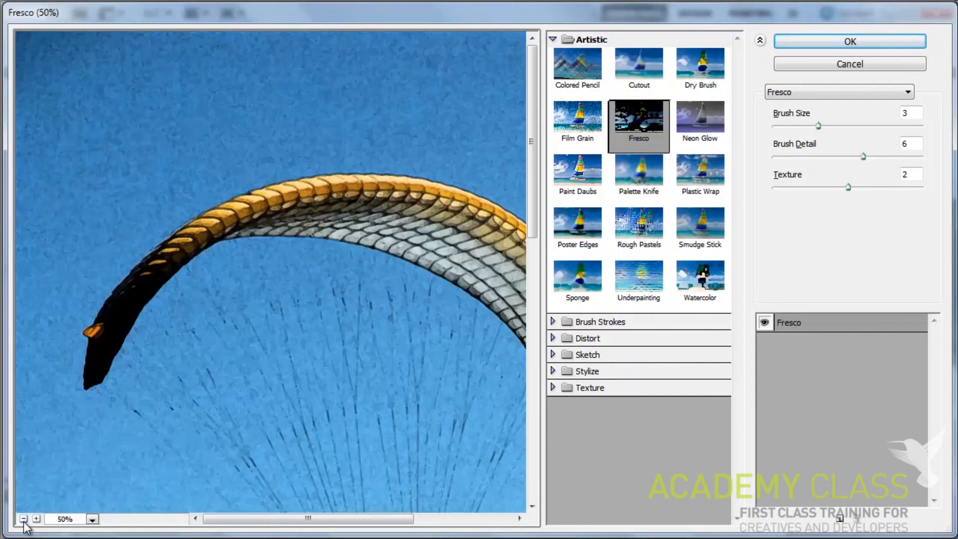
drag(216, 522, 240, 524)
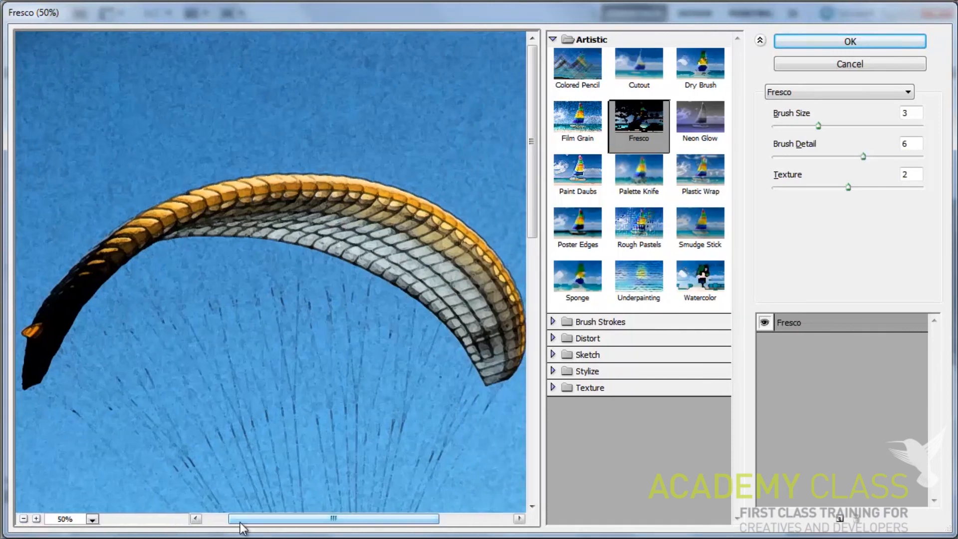
click(23, 518)
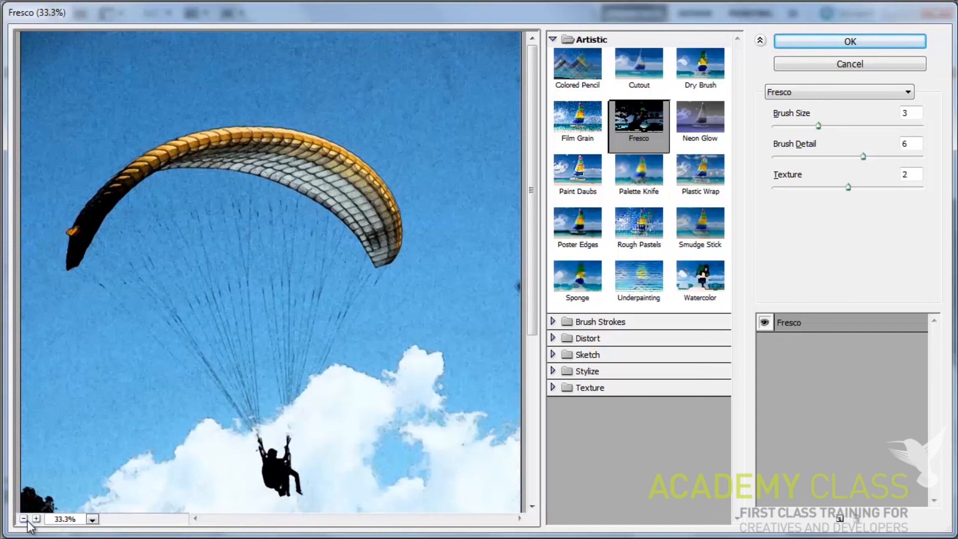
click(24, 519)
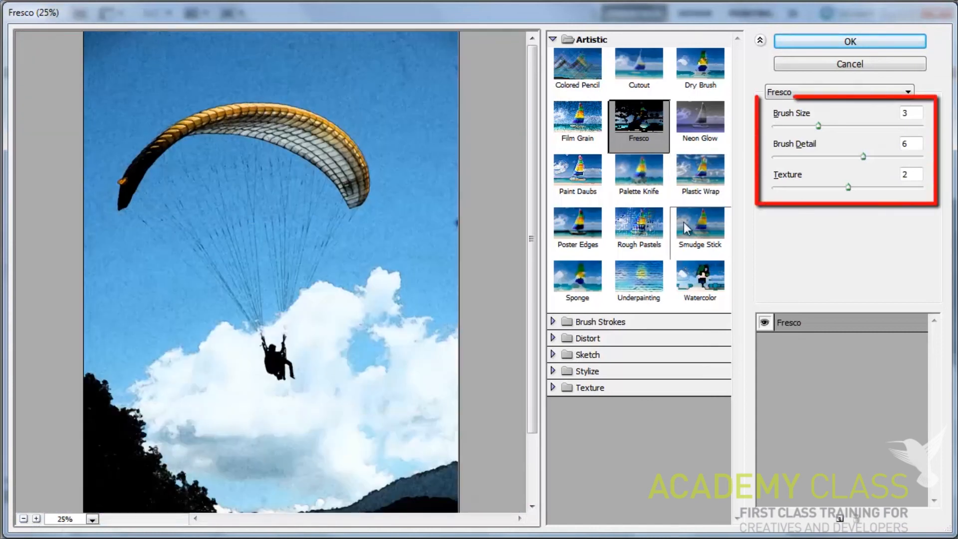
Step: Apply the Fresco filter with Brush Size 4, Brush Detail 5 and Texture 2
mouse_move(819, 127)
mouse_down()
mouse_move(878, 127)
mouse_move(830, 158)
mouse_move(858, 188)
mouse_up()
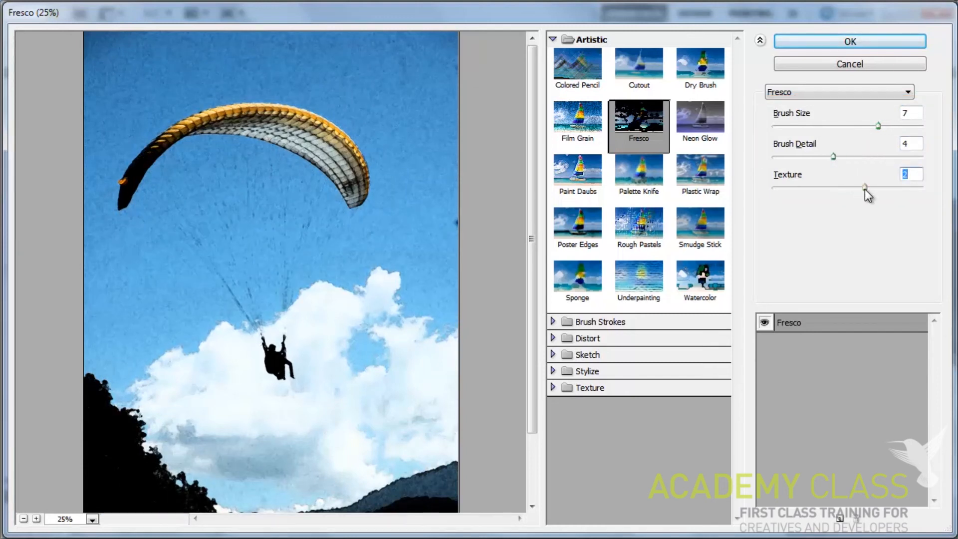
drag(873, 124, 837, 127)
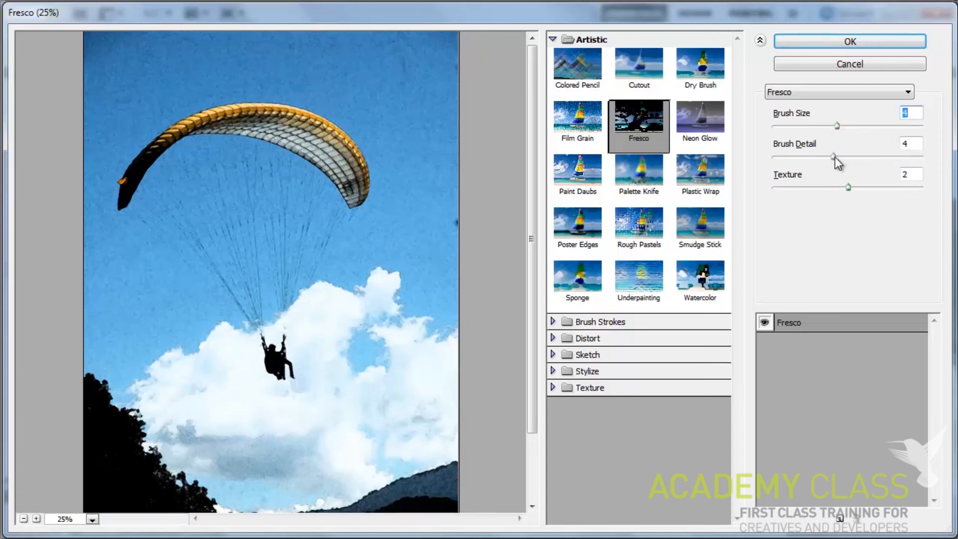
drag(834, 156, 843, 160)
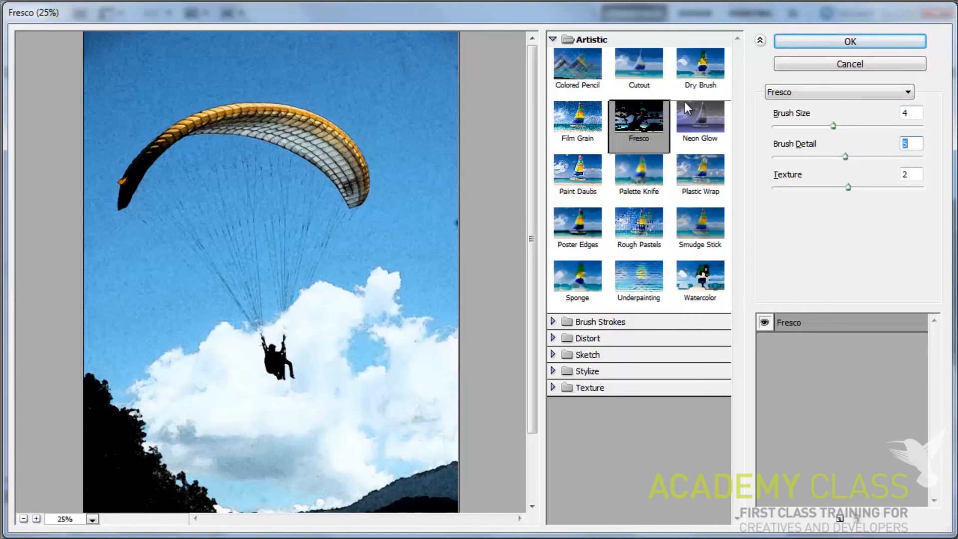
click(819, 41)
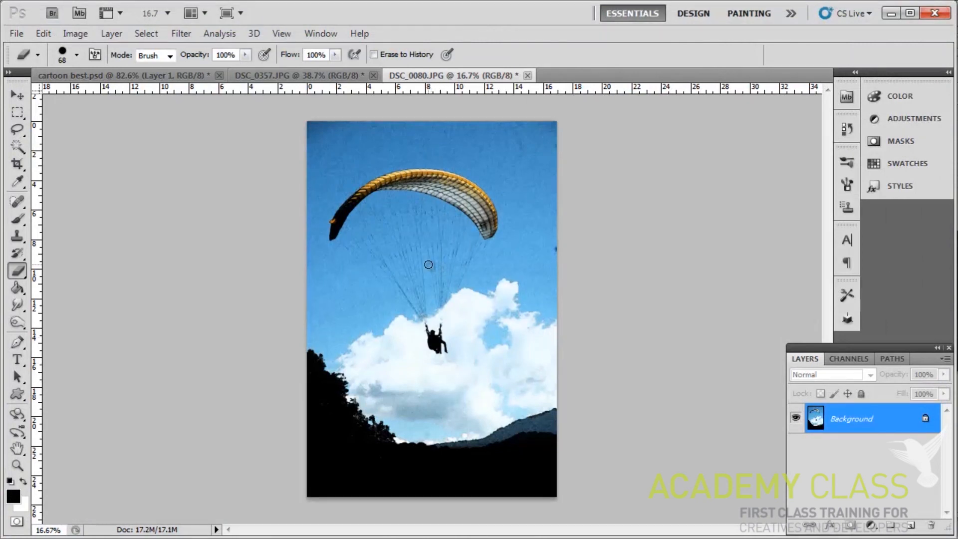
Step: Review the filtered paraglider photo up close, along with the motorbike and cartoon portrait images
scroll(413, 248, up, 1)
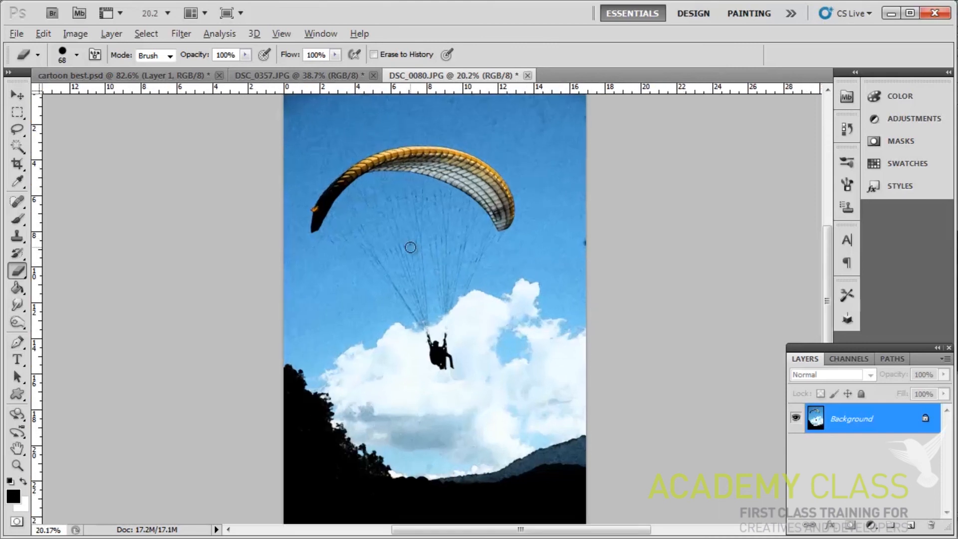
scroll(410, 246, up, 1)
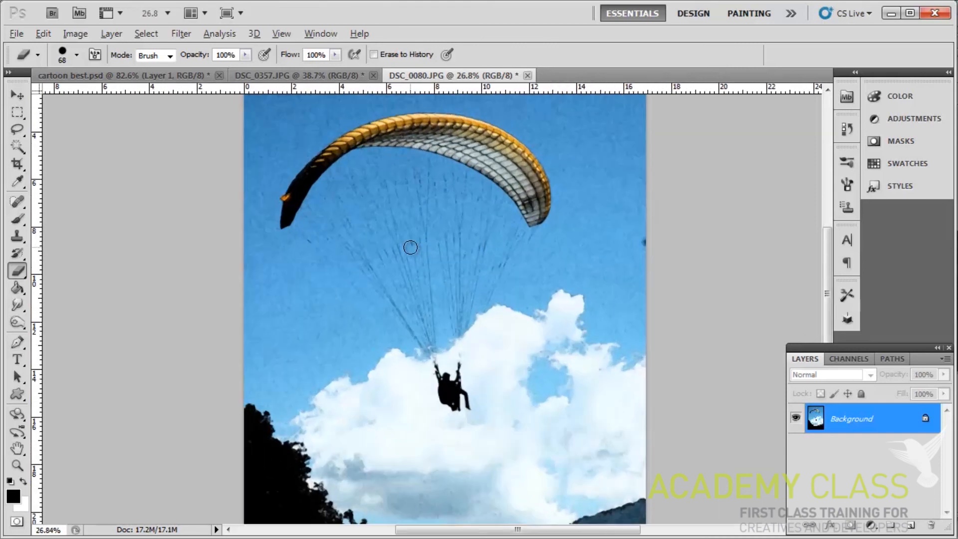
click(326, 73)
click(149, 73)
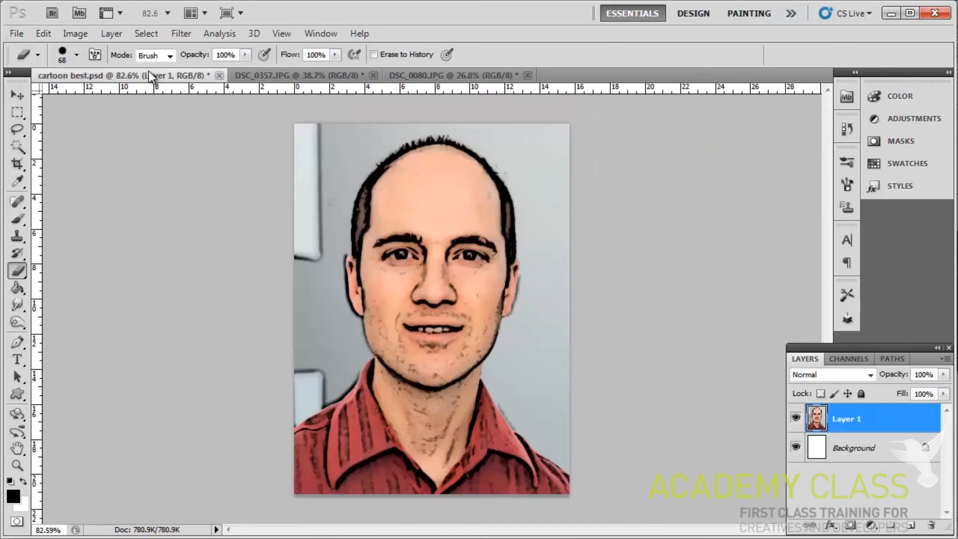
Step: Preview the Neon Glow, Paint Daubs and Underpainting filters on DSC_0080.JPG at 25%
click(438, 74)
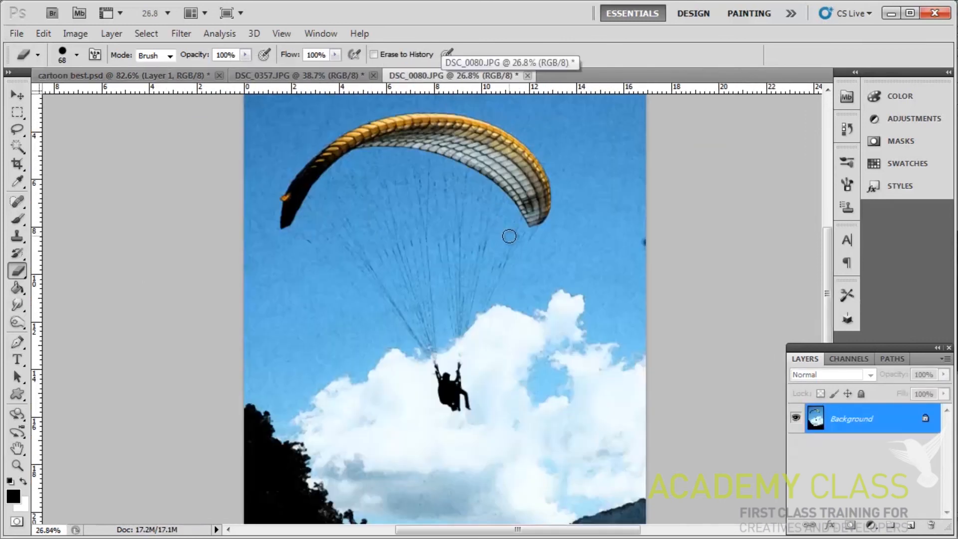
click(181, 34)
mouse_move(234, 159)
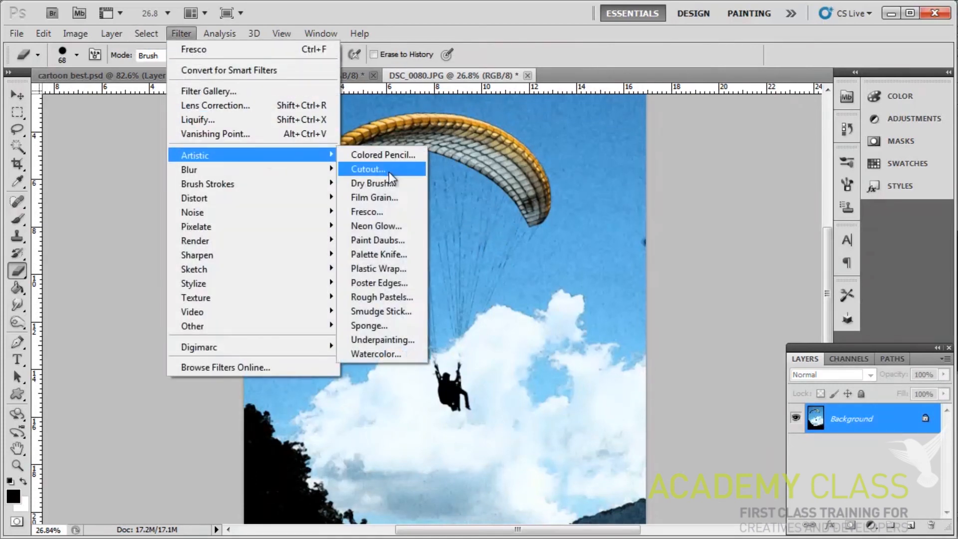
click(385, 227)
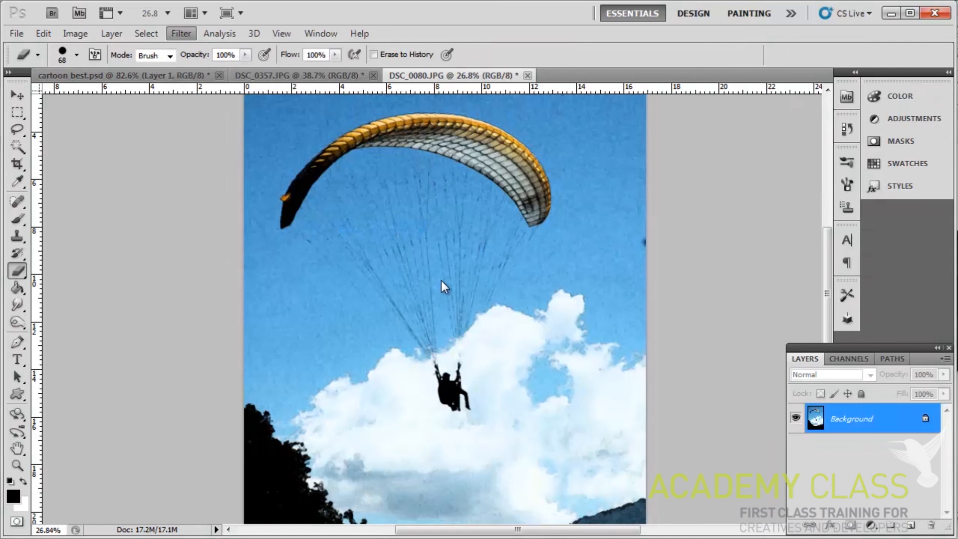
click(24, 519)
click(23, 518)
click(23, 519)
click(23, 518)
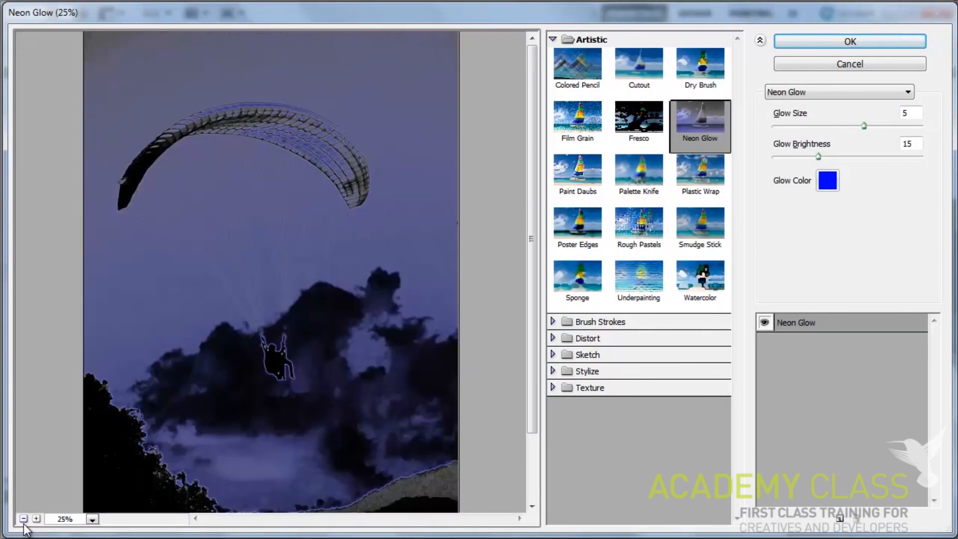
click(576, 175)
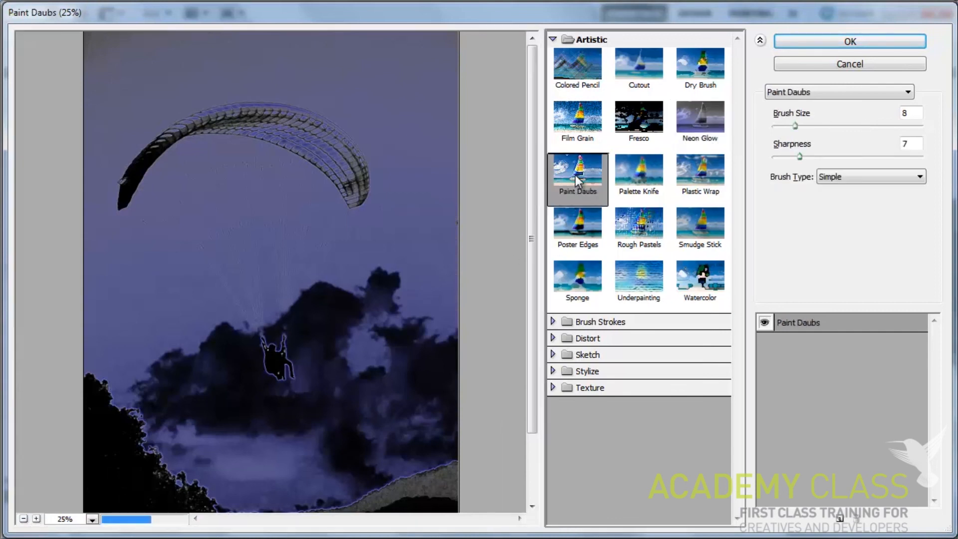
click(635, 295)
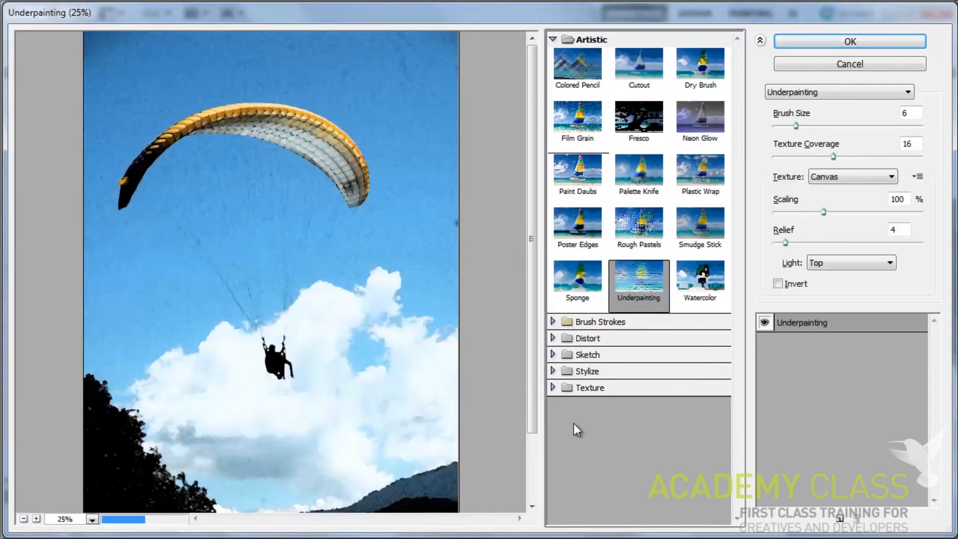